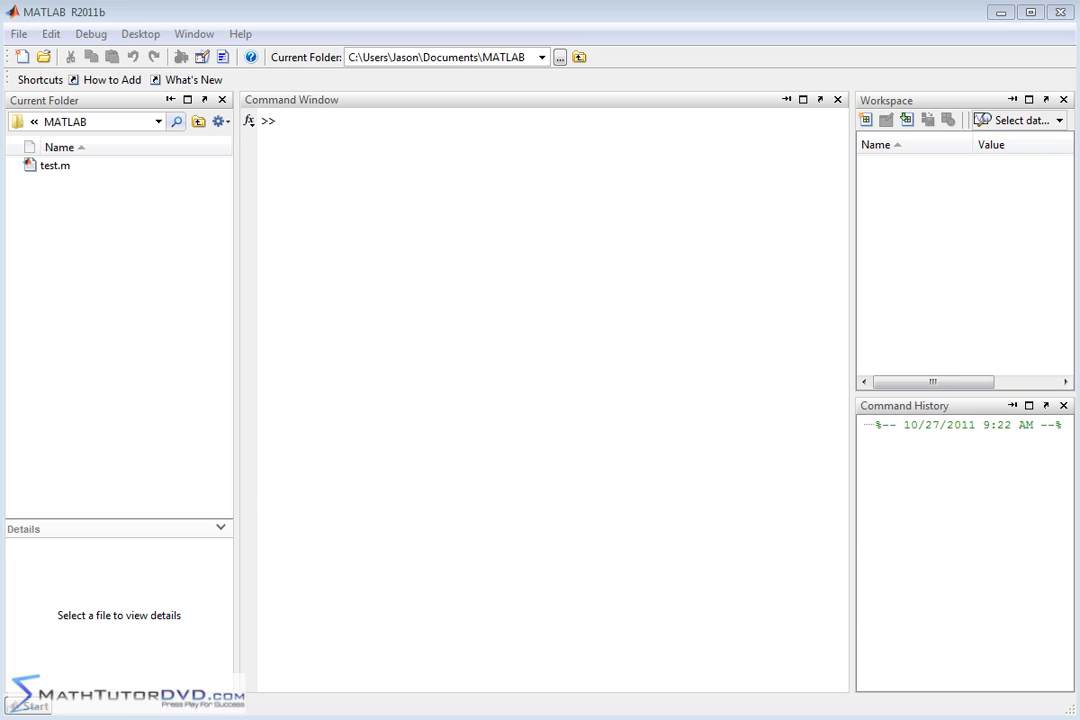
Step: Run rand four times to get single random numbers between 0 and 1
left_click(550, 405)
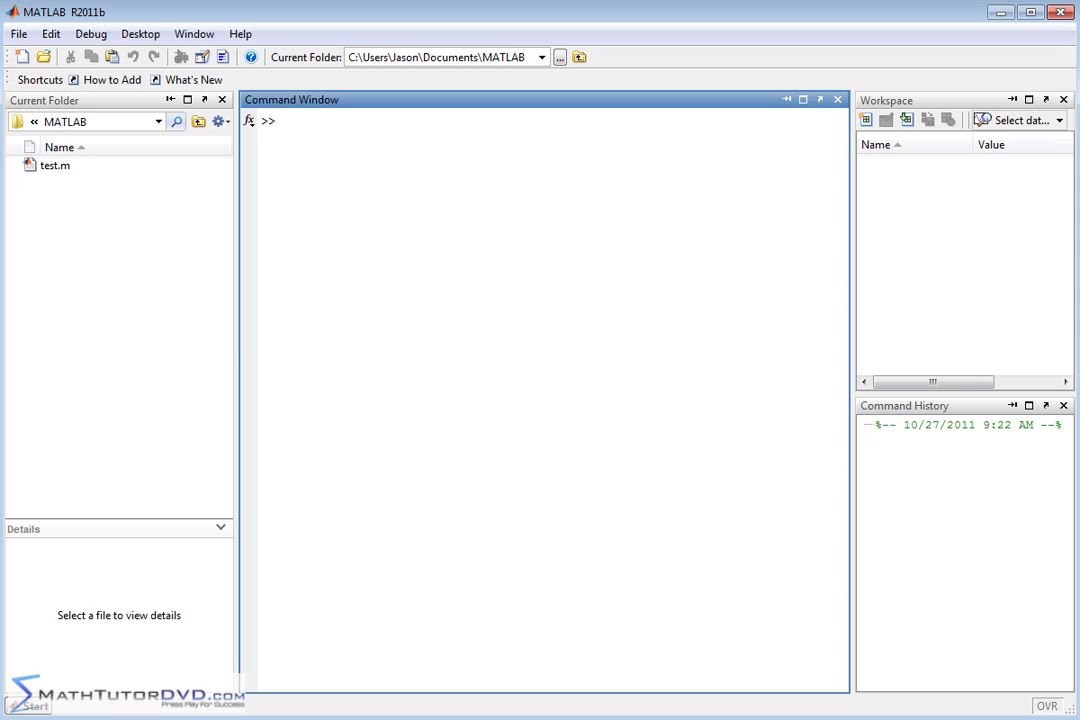
type("rand")
key("Return")
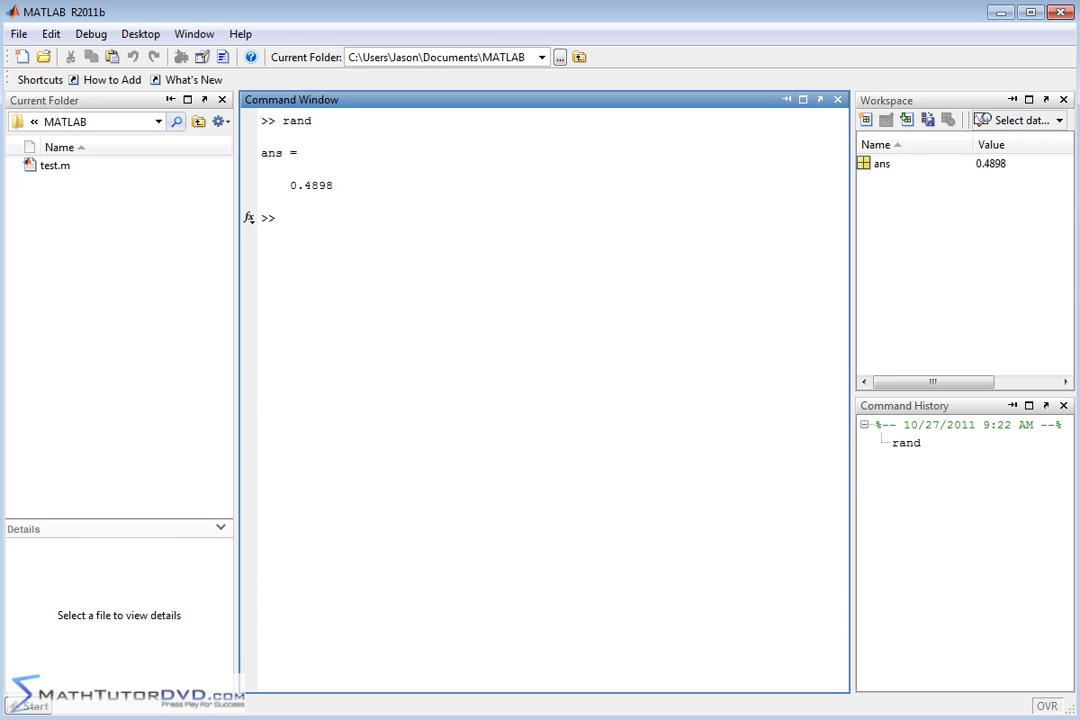
type("rand")
key("Return")
key("Up")
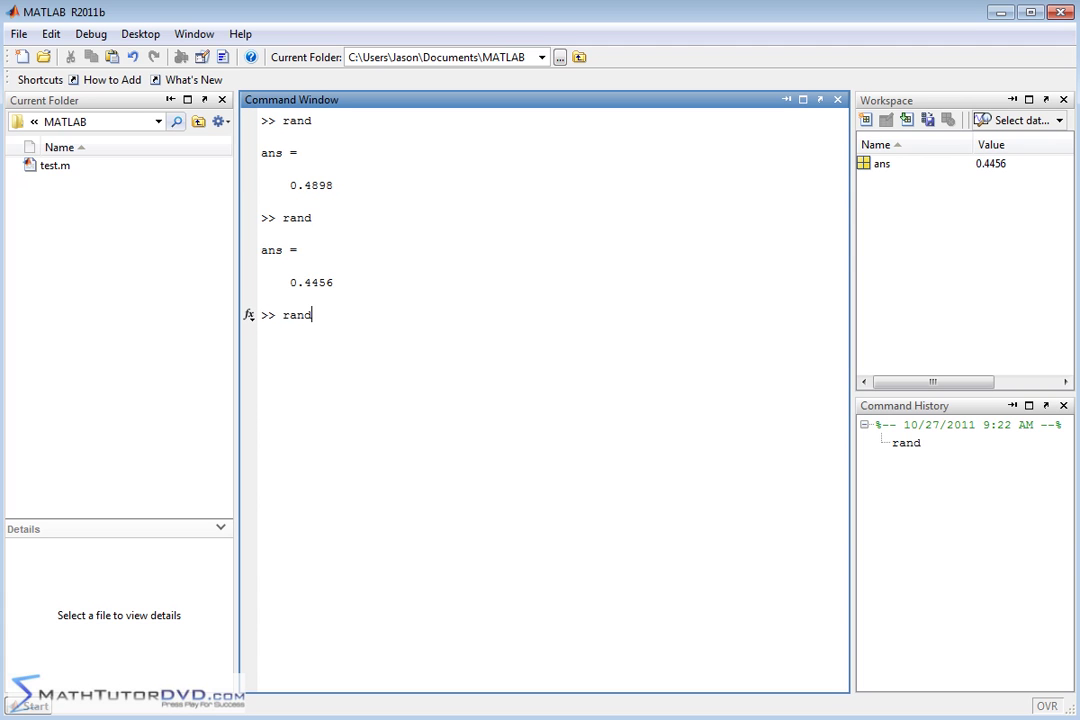
key("Return")
key("Up")
key("Return")
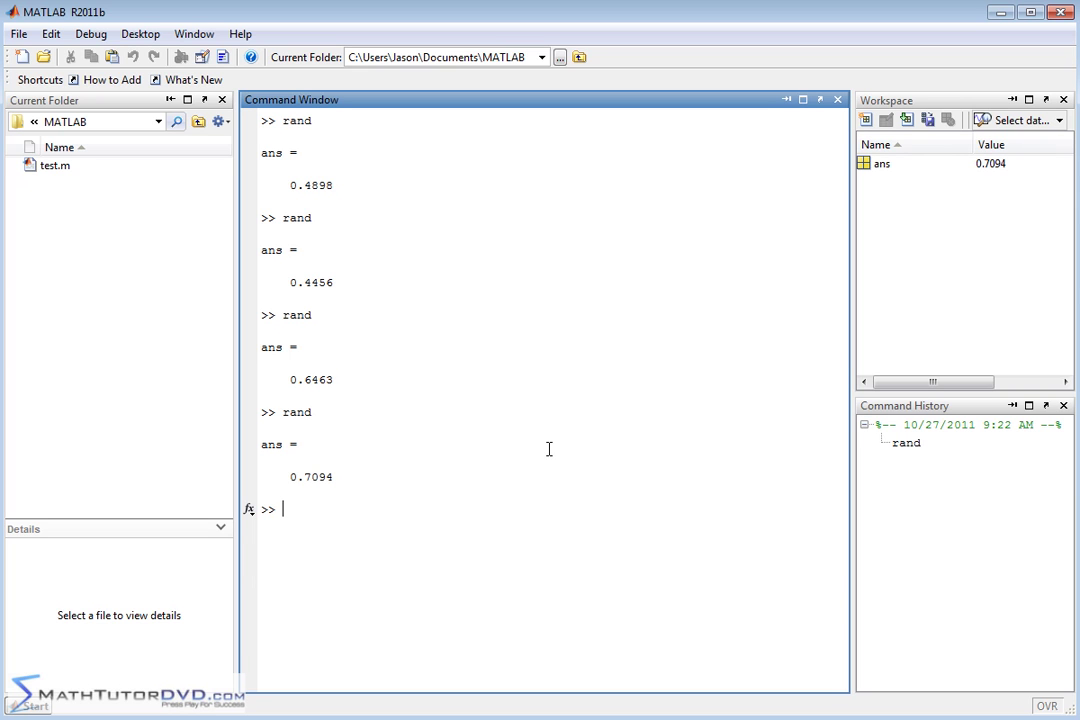
Step: Run rand*10 five times for random numbers up to 10
type("rand")
type("*10")
key("Return")
key("Up")
key("Return")
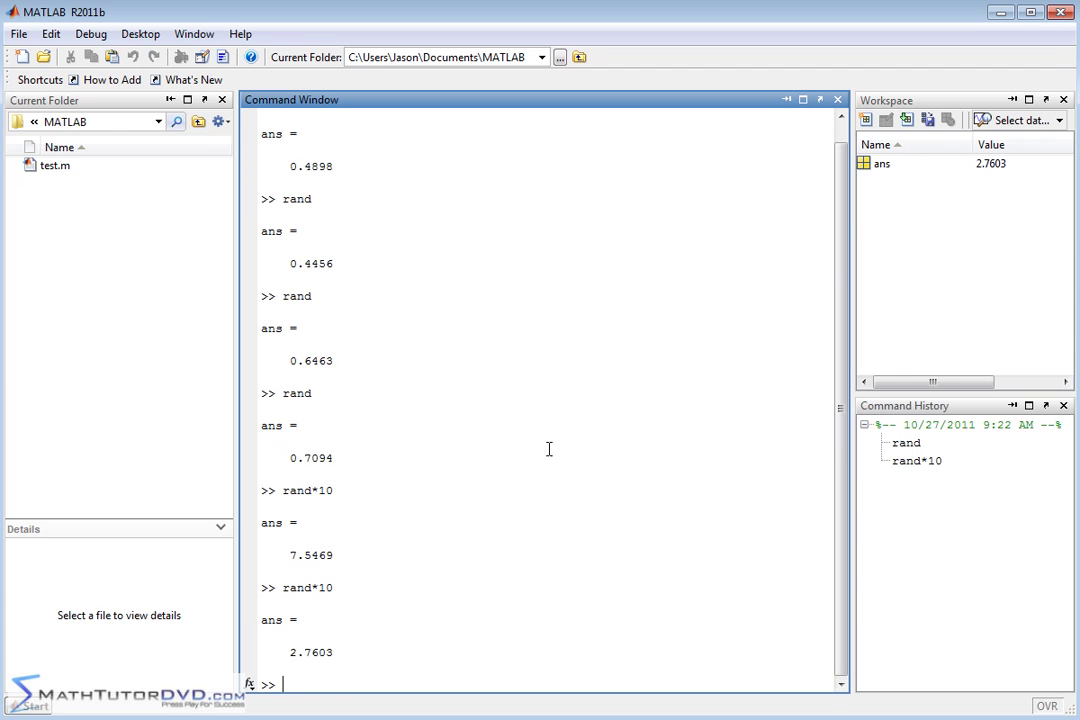
key("Up")
key("Return")
key("Up")
key("Return")
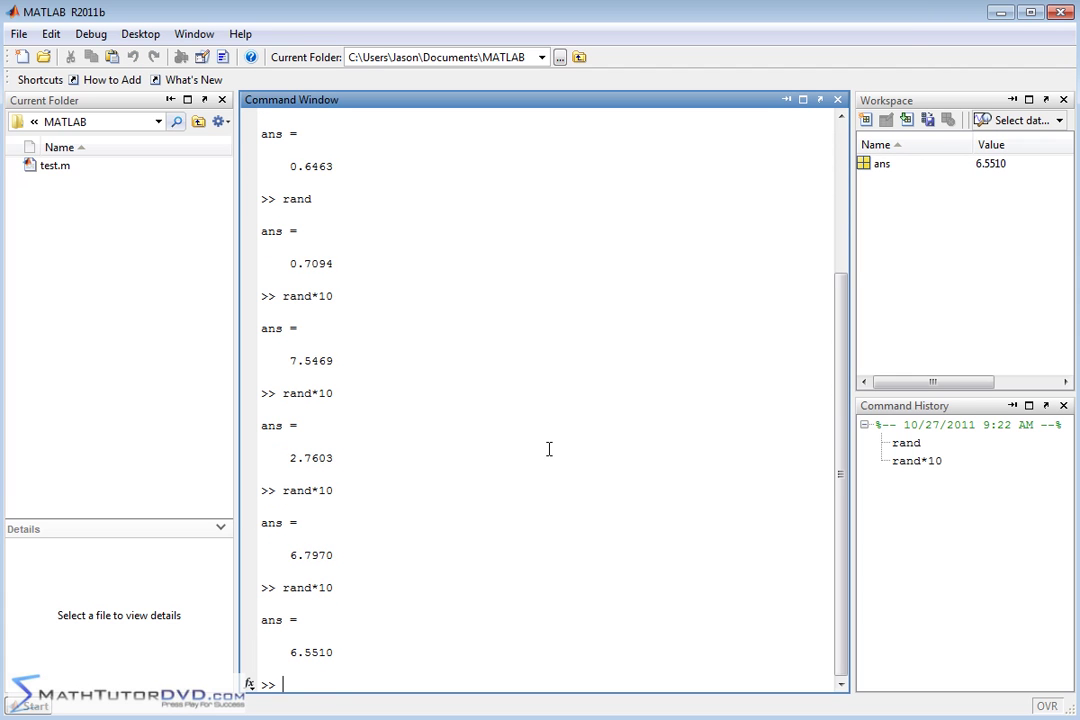
key("Up")
key("Return")
Step: Change the multiplier to rand*1000 and run it five times, ending at 585.2678
key("Up")
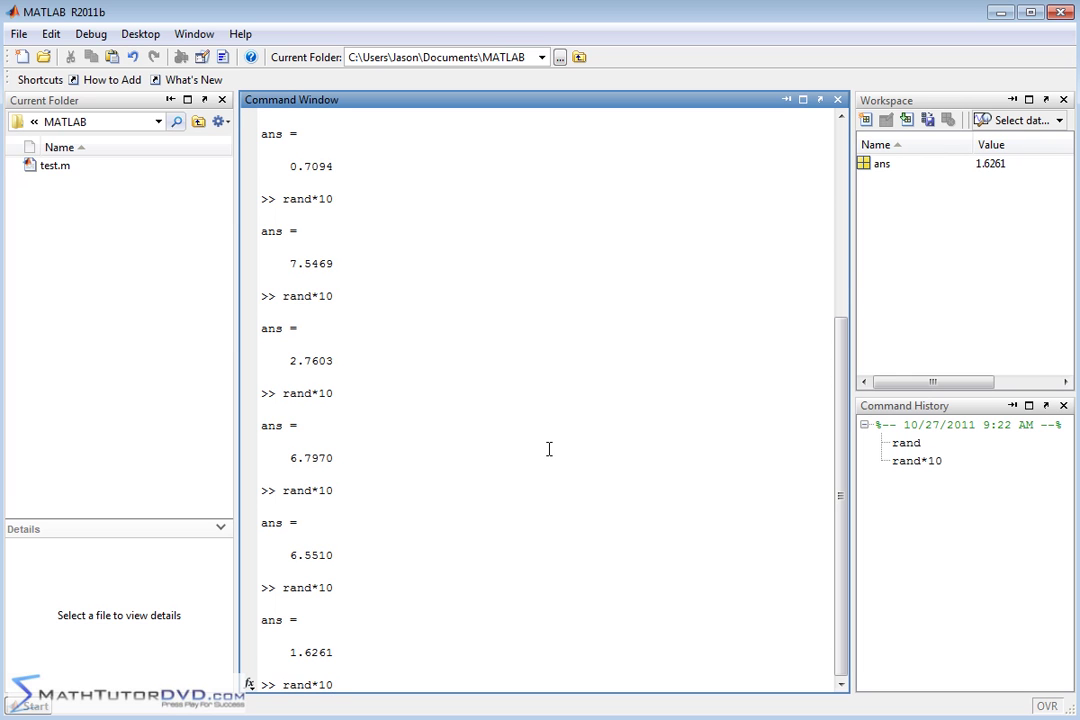
type("0")
type("00")
key("Return")
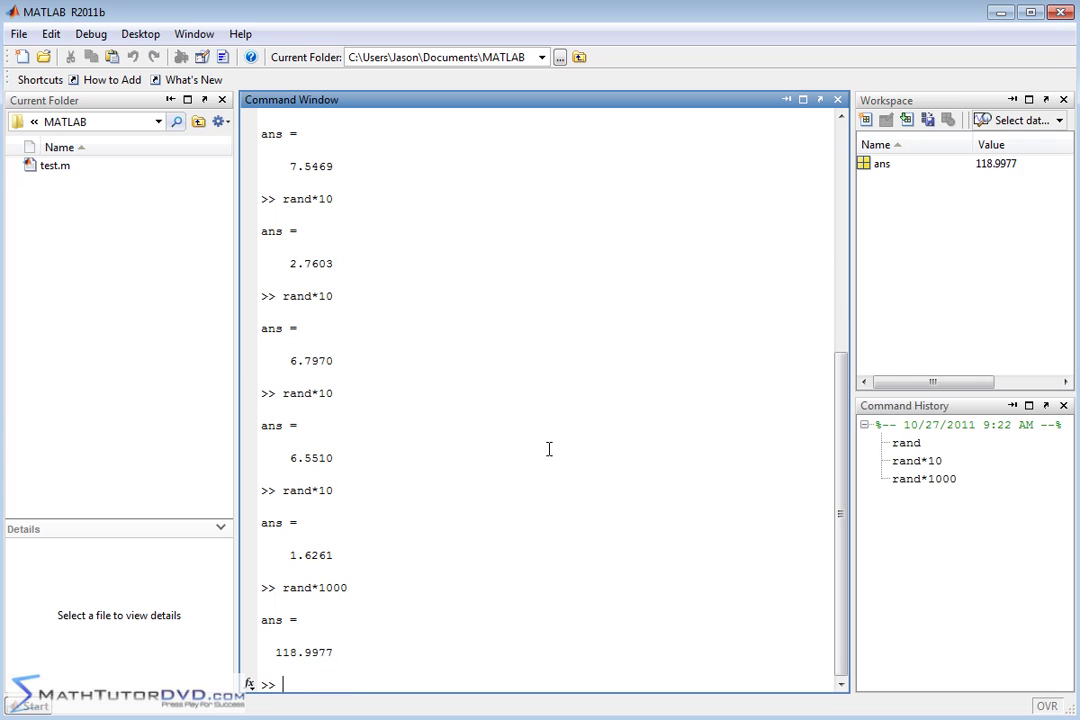
key("Up")
key("Return")
key("Up")
key("Return")
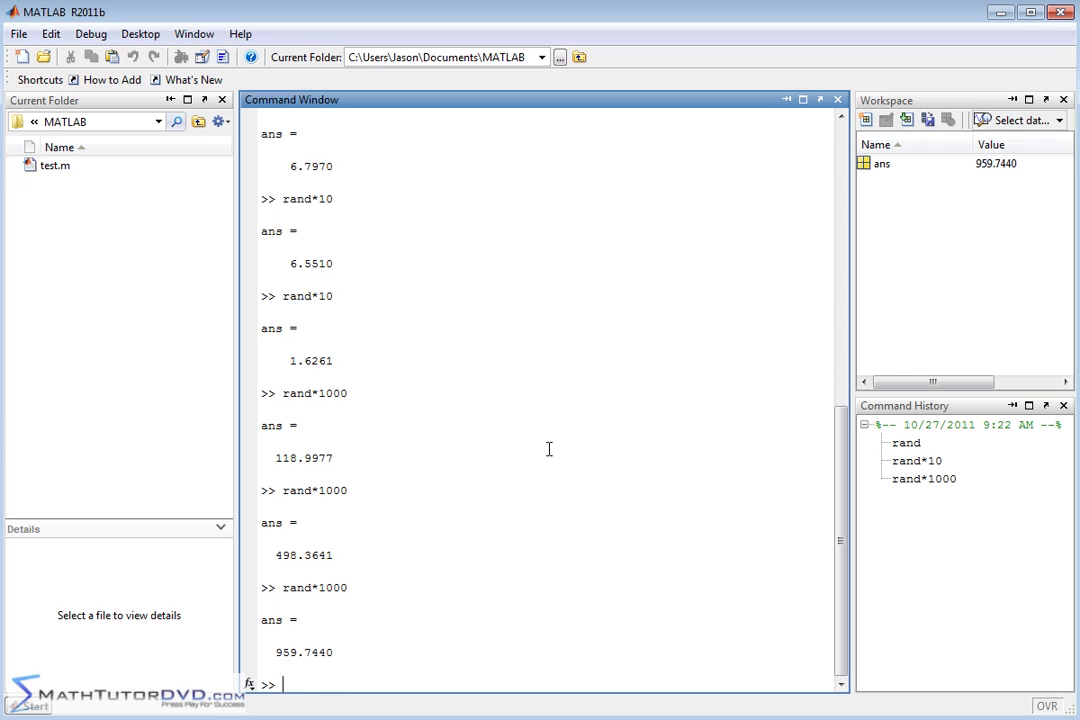
key("Up")
key("Return")
key("Up")
key("Return")
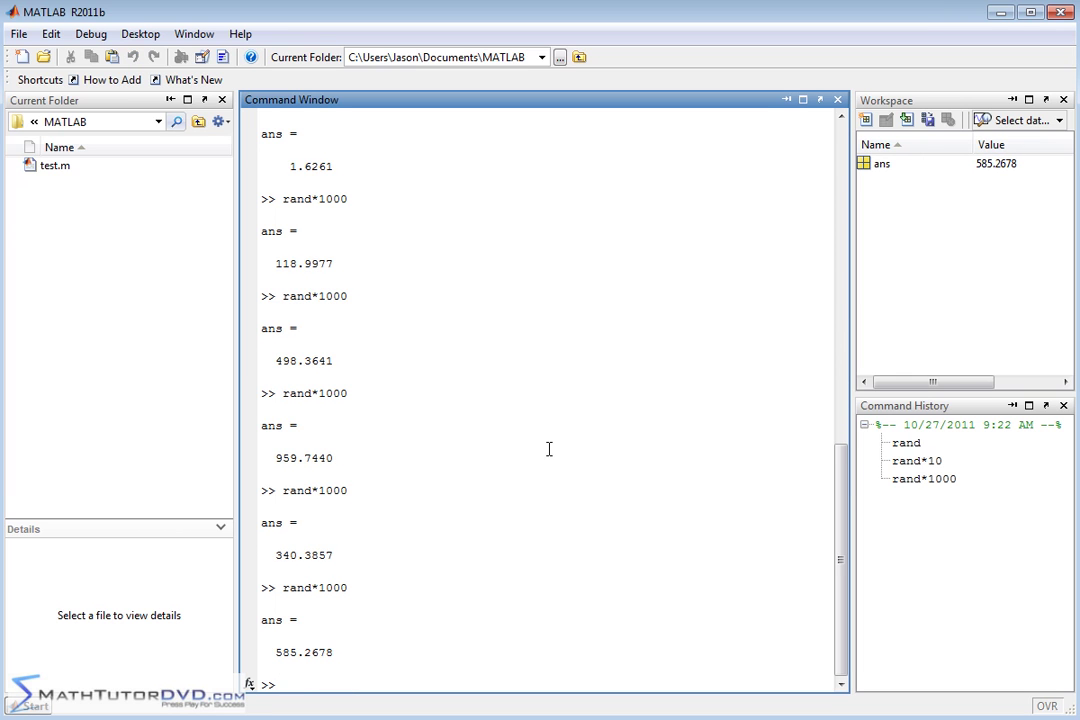
Step: Clear the window and run rand(1,7) for a row of seven random values
type("clc")
key("Return")
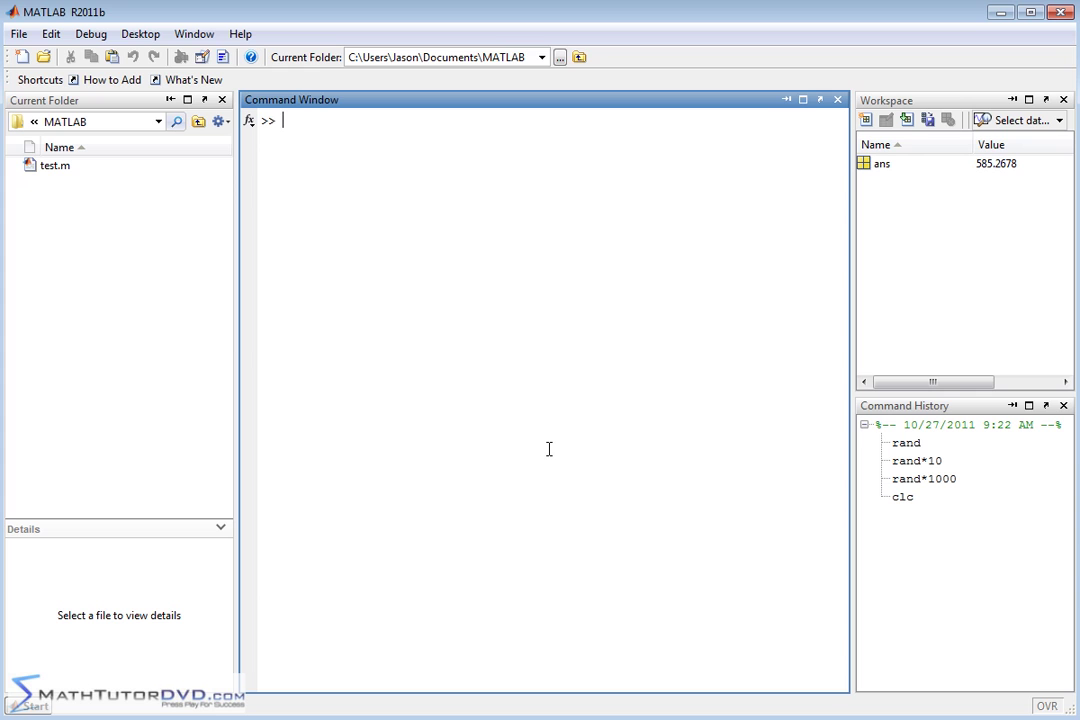
type("rand")
type("(")
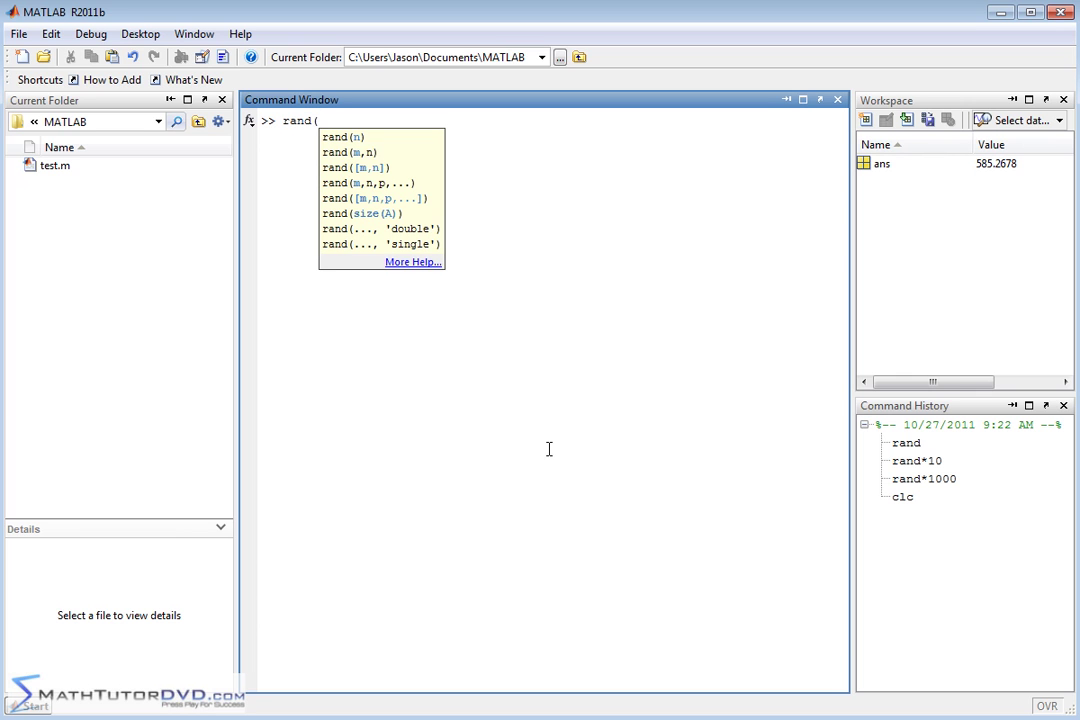
type("1,")
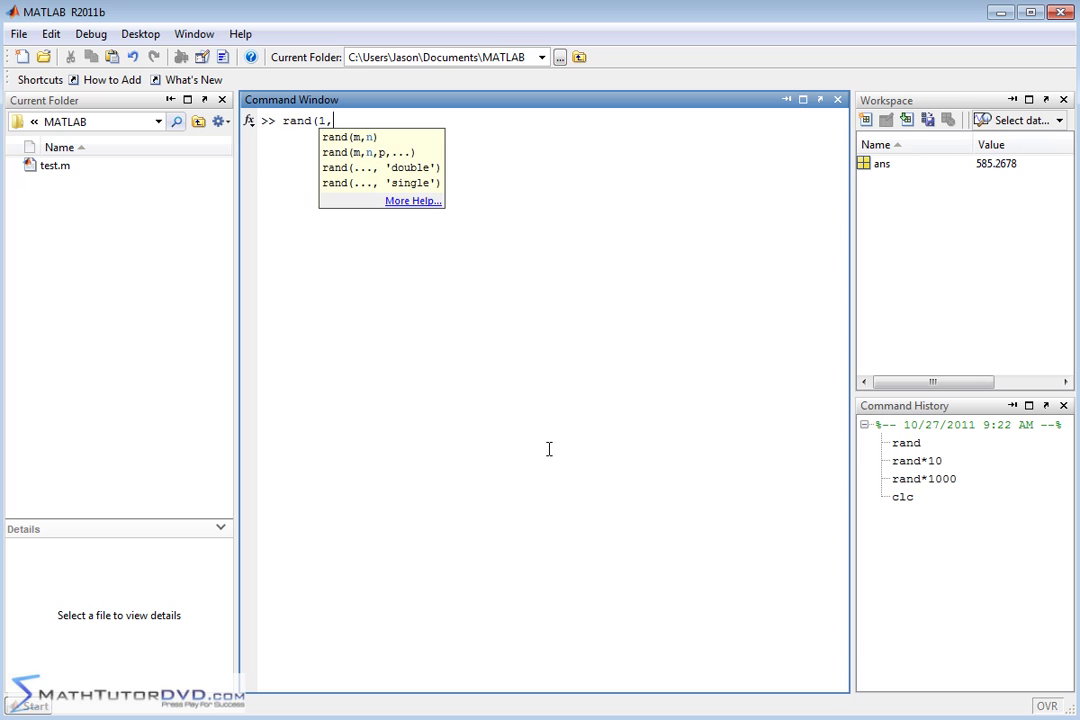
type("7")
type(")")
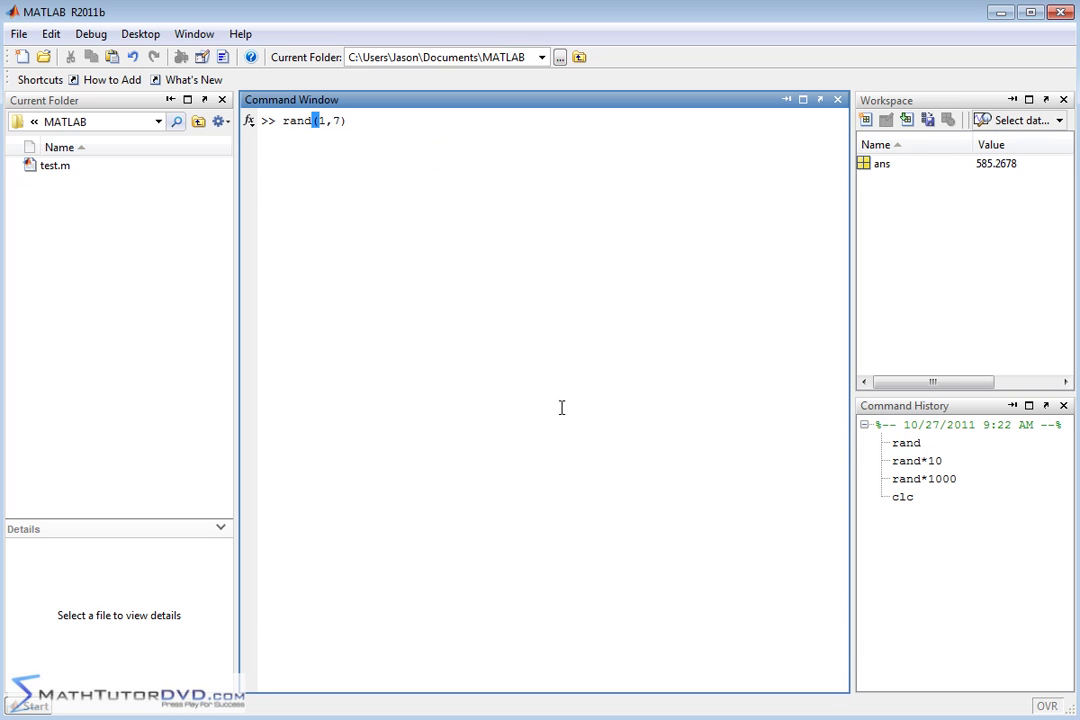
double_click(323, 120)
left_click(323, 120)
double_click(334, 121)
left_click(321, 121)
key("Return")
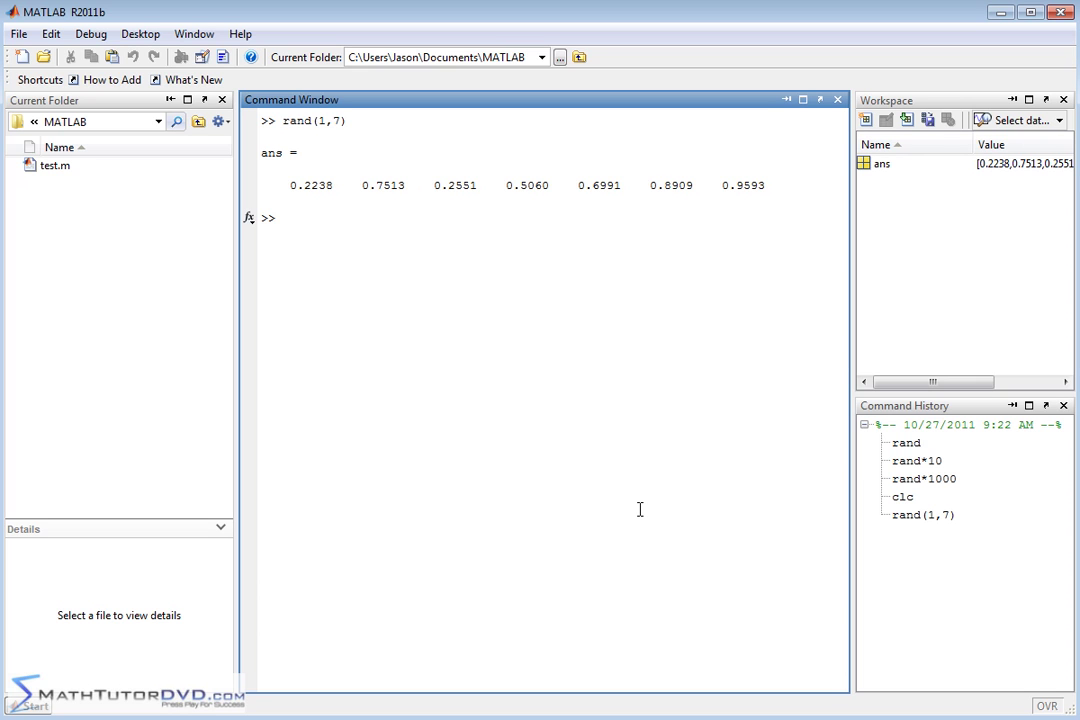
Step: Run rand(1,6) three times for rows of six random values
key("Up")
key("Left")
key("BackSpace")
type("6")
key("Return")
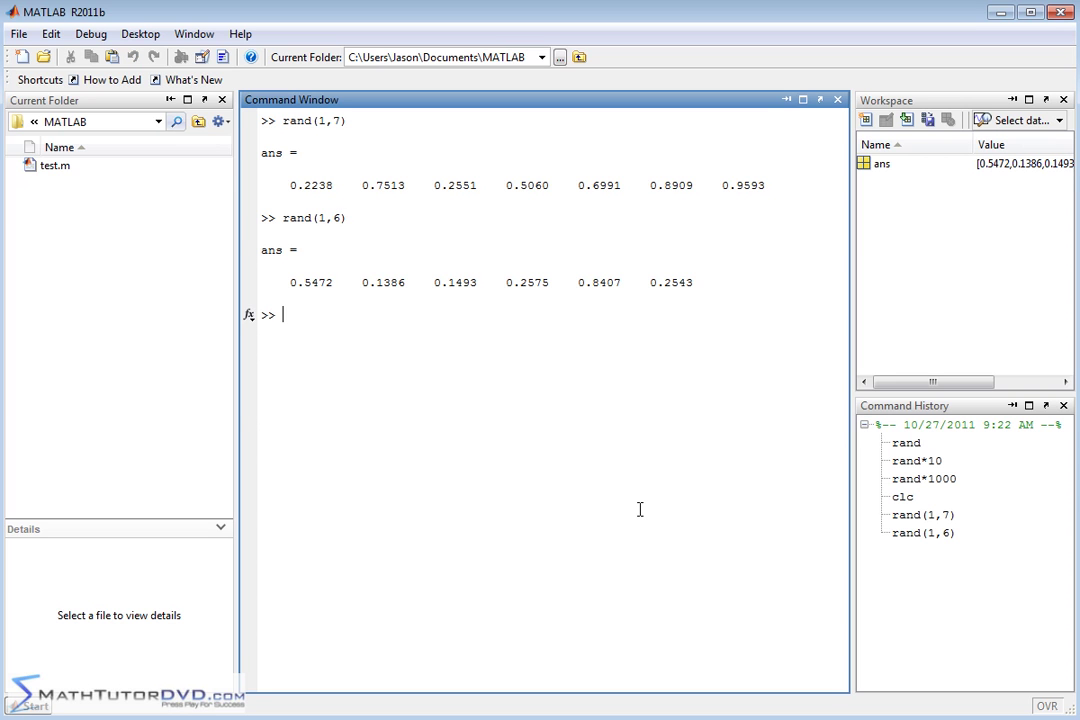
key("Up")
key("Return")
key("Up")
key("Return")
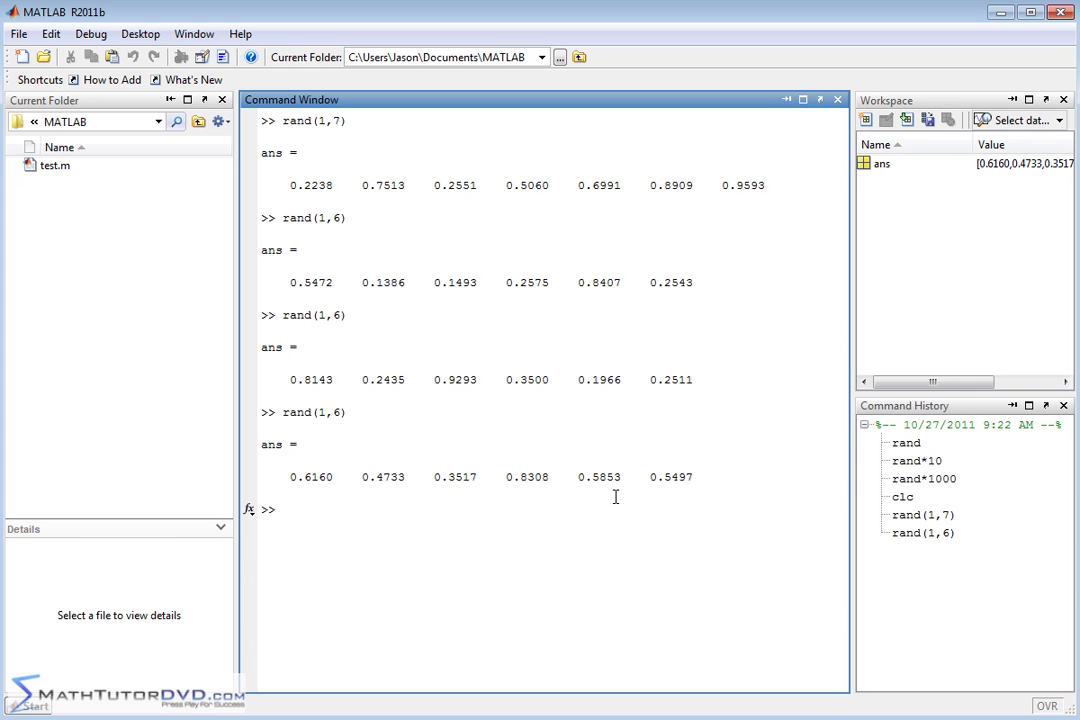
Step: Run 10*rand(1,6) three times for six values scaled up to 10
key("Up")
key("Left")
key("Left")
key("Left")
key("Left")
type("10*")
key("Return")
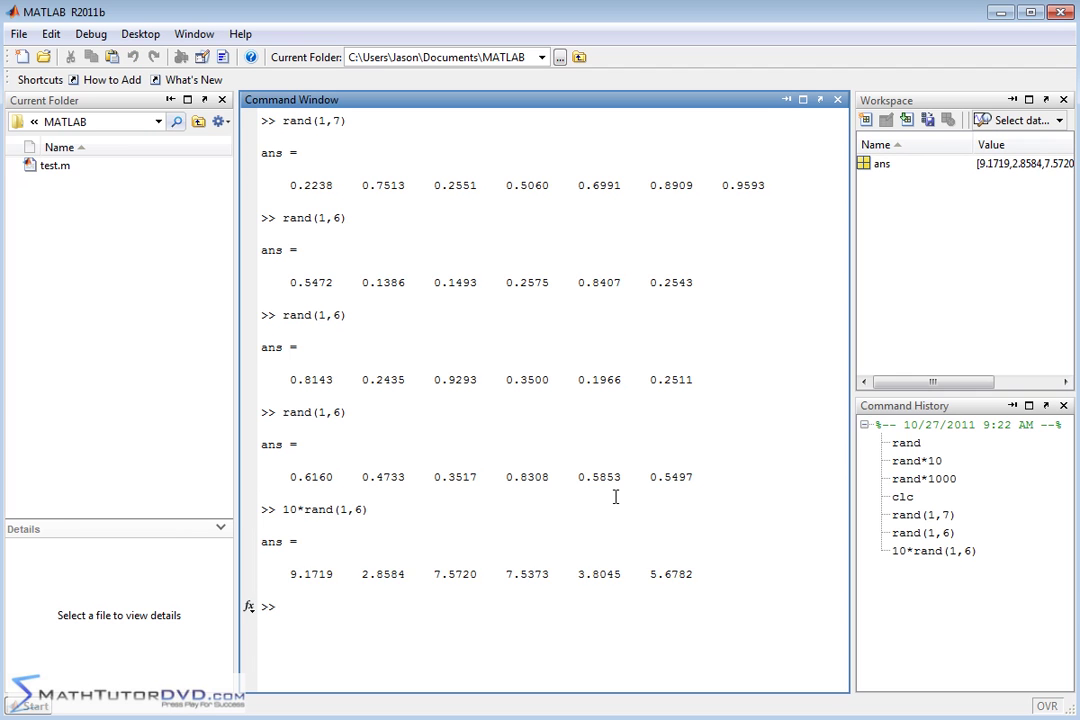
key("Up")
key("Return")
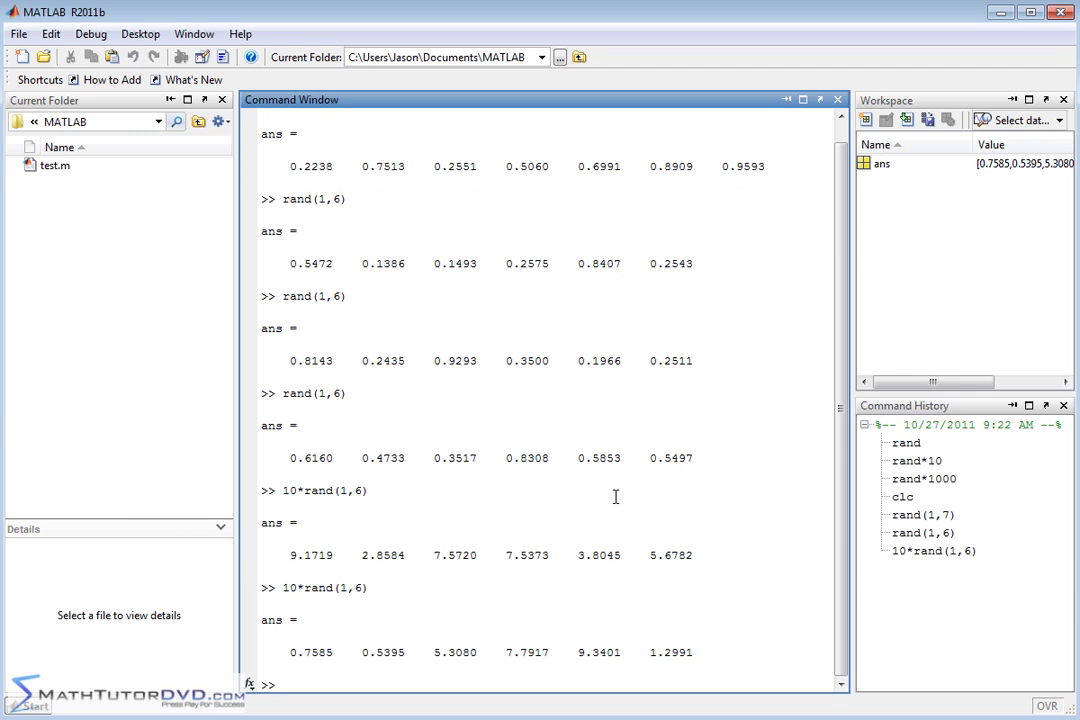
key("Up")
key("Return")
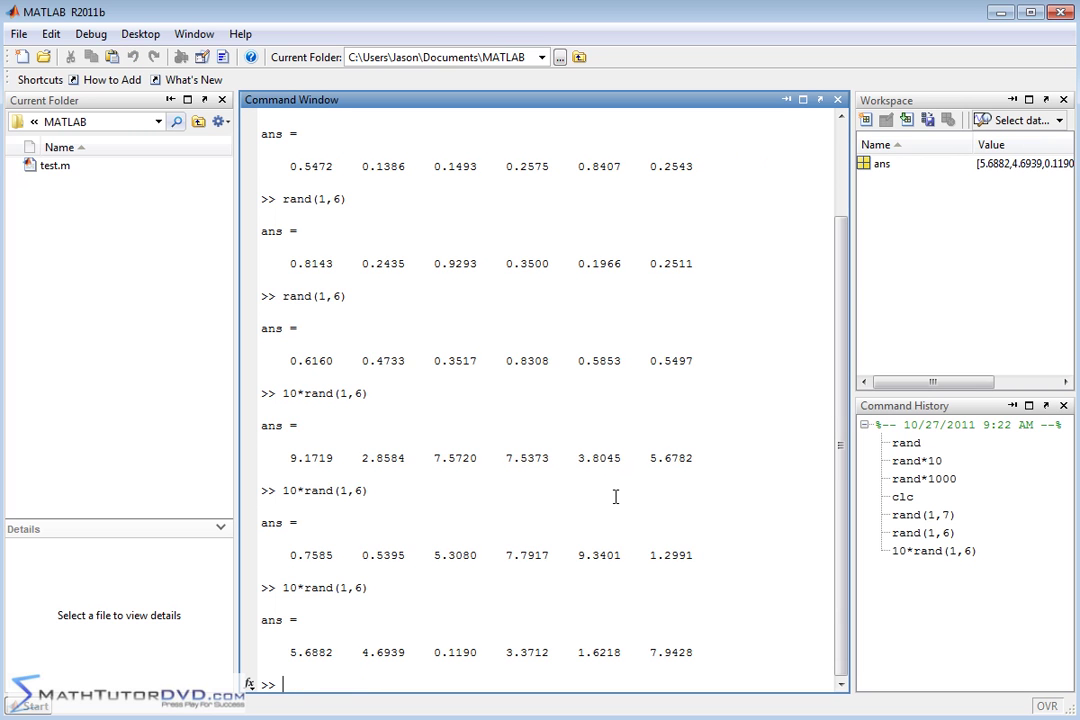
Step: Clear the window and rerun rand(1,7) from command history
type("clc")
key("Return")
key("Up")
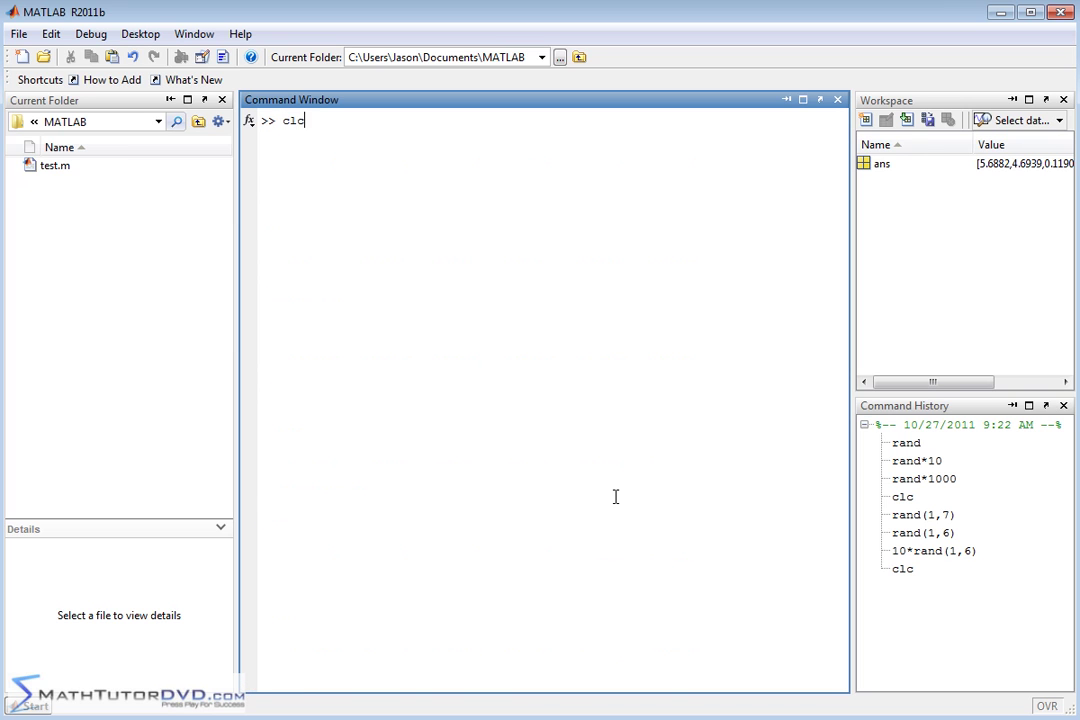
key("Up")
key("Up")
key("Up")
key("Return")
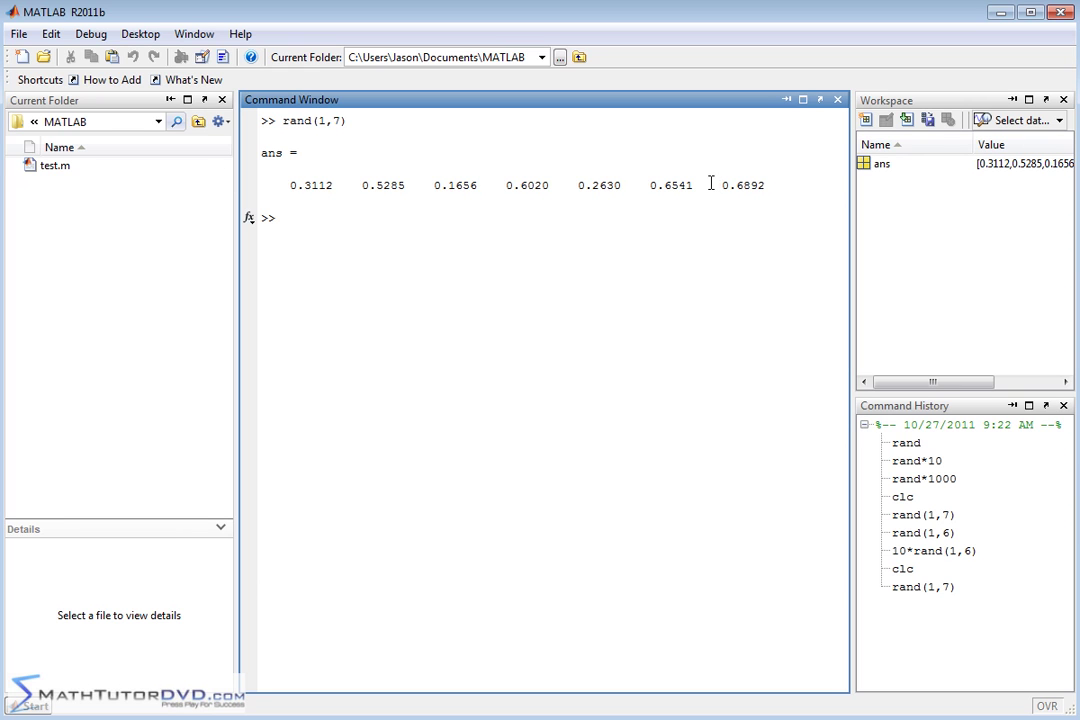
Step: Run rand(3,7) to get a 3-by-7 matrix of random values
key("Up")
key("Left")
key("Left")
key("Left")
key("BackSpace")
type("2")
key("BackSpace")
type("3")
key("Return")
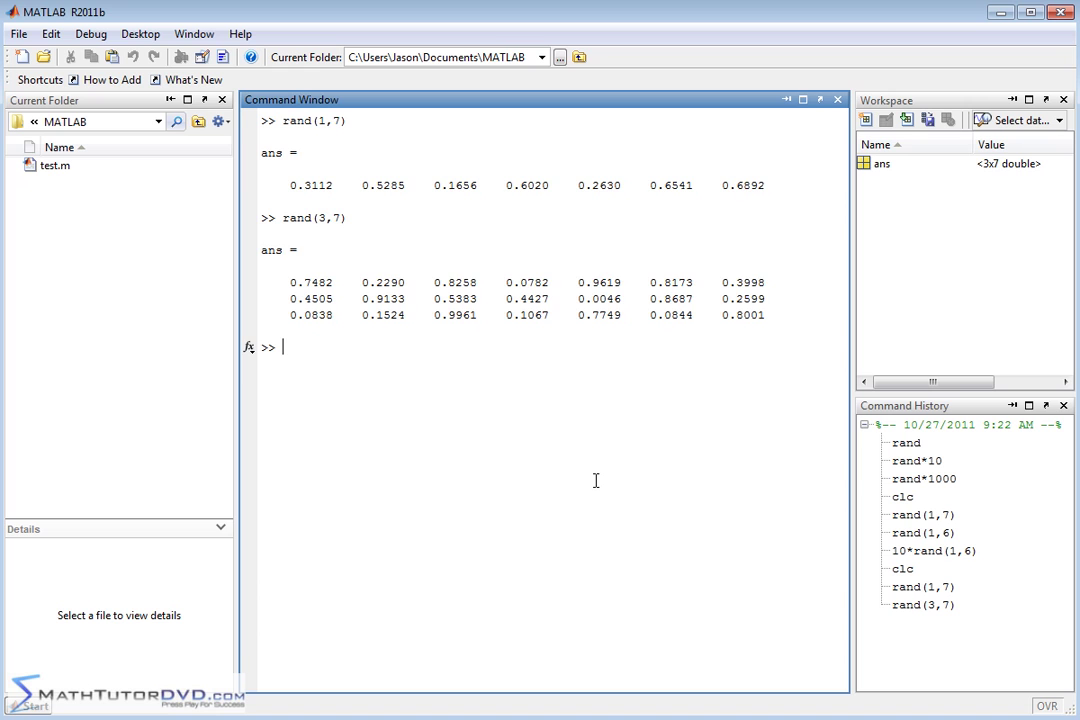
Step: Store rand(1,4) in the variable vector, display it, and clear the window before and after
type("clc")
key("Return")
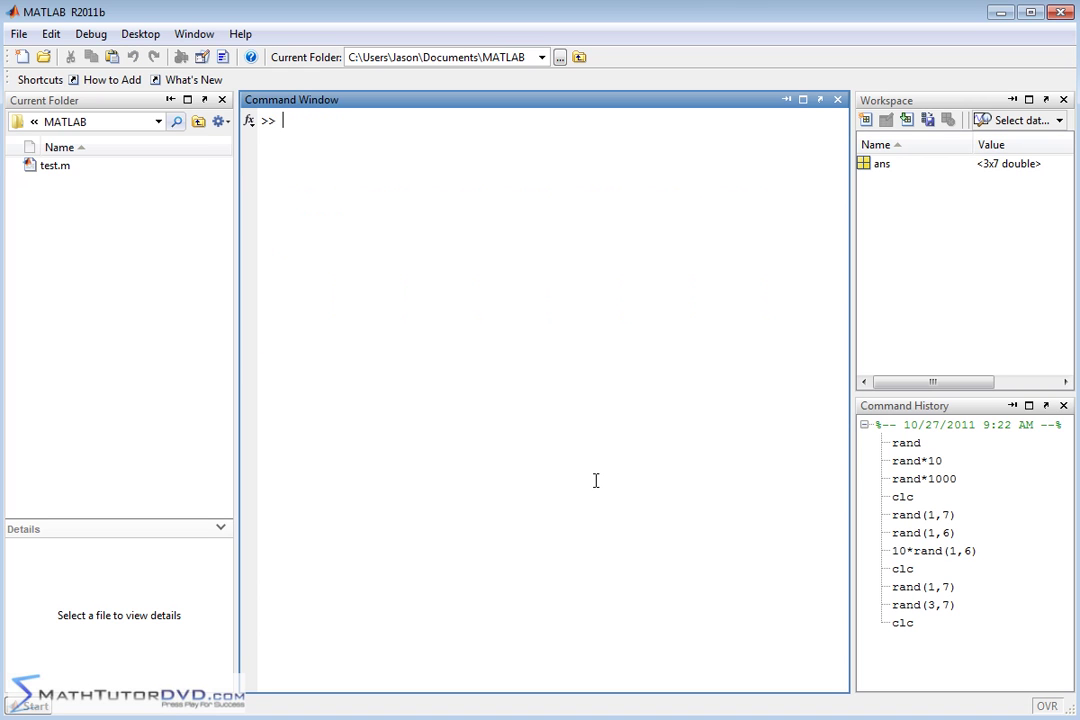
type("ve")
type("ctor=r")
type("and")
type("(1,4")
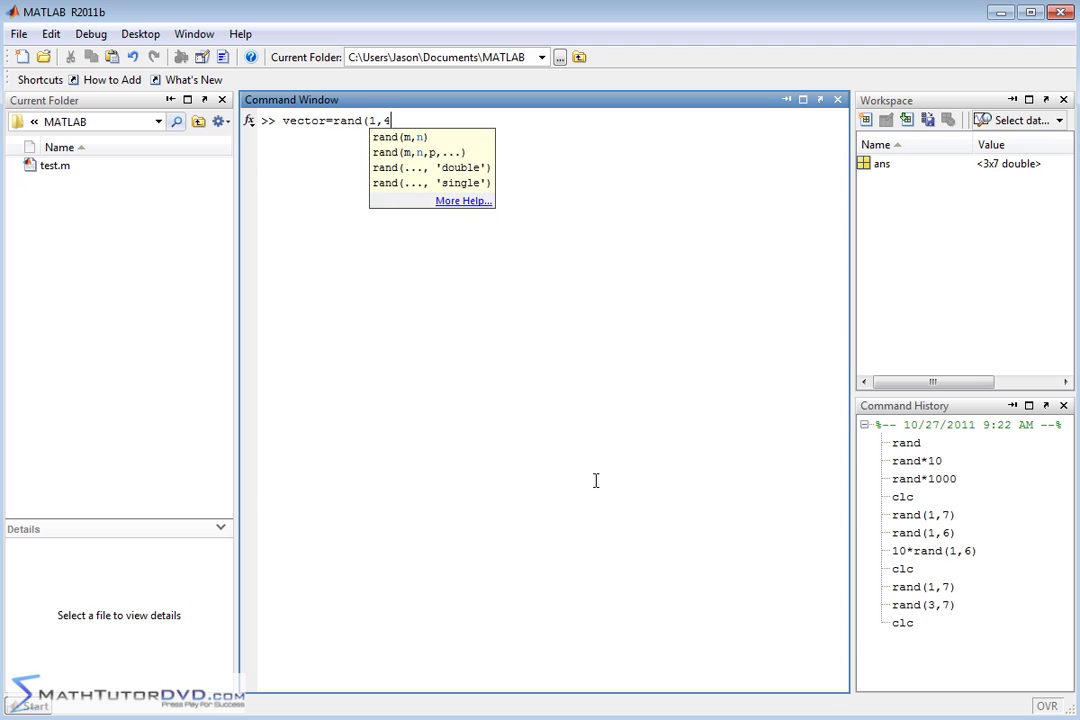
type(")")
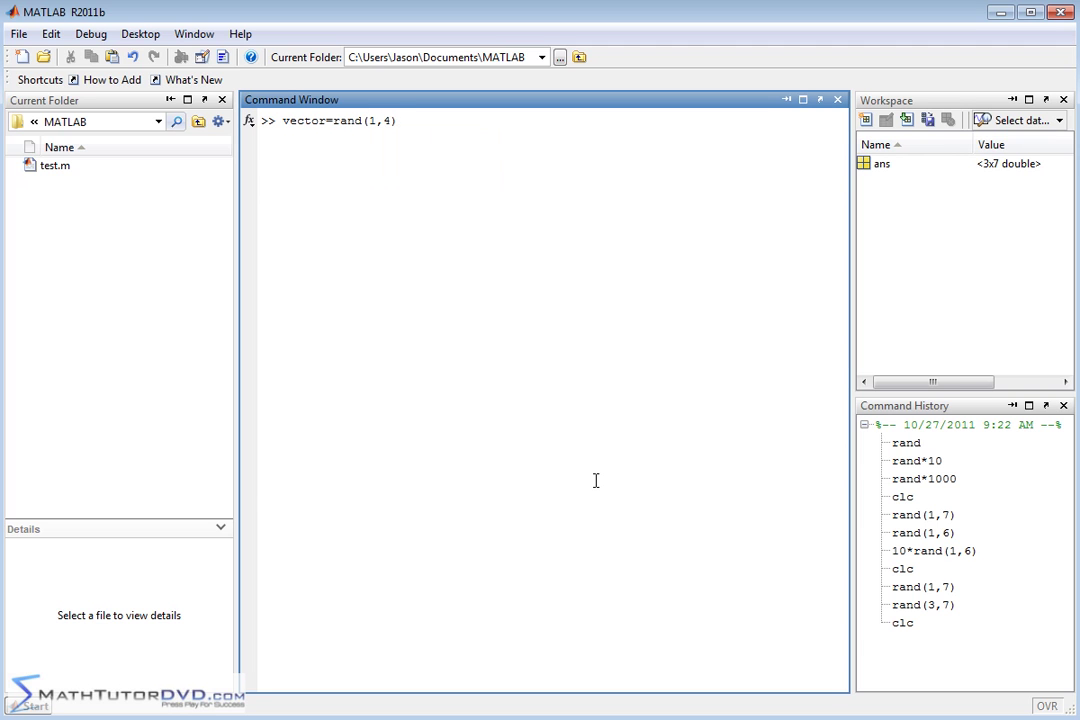
key("Return")
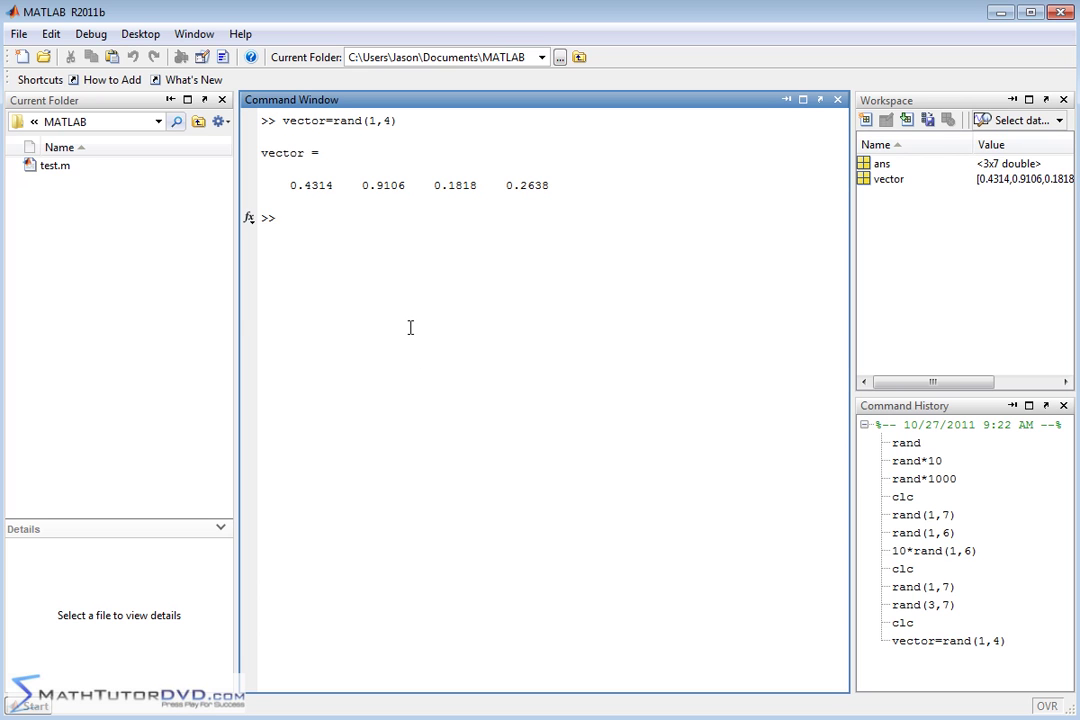
type("vector")
key("Return")
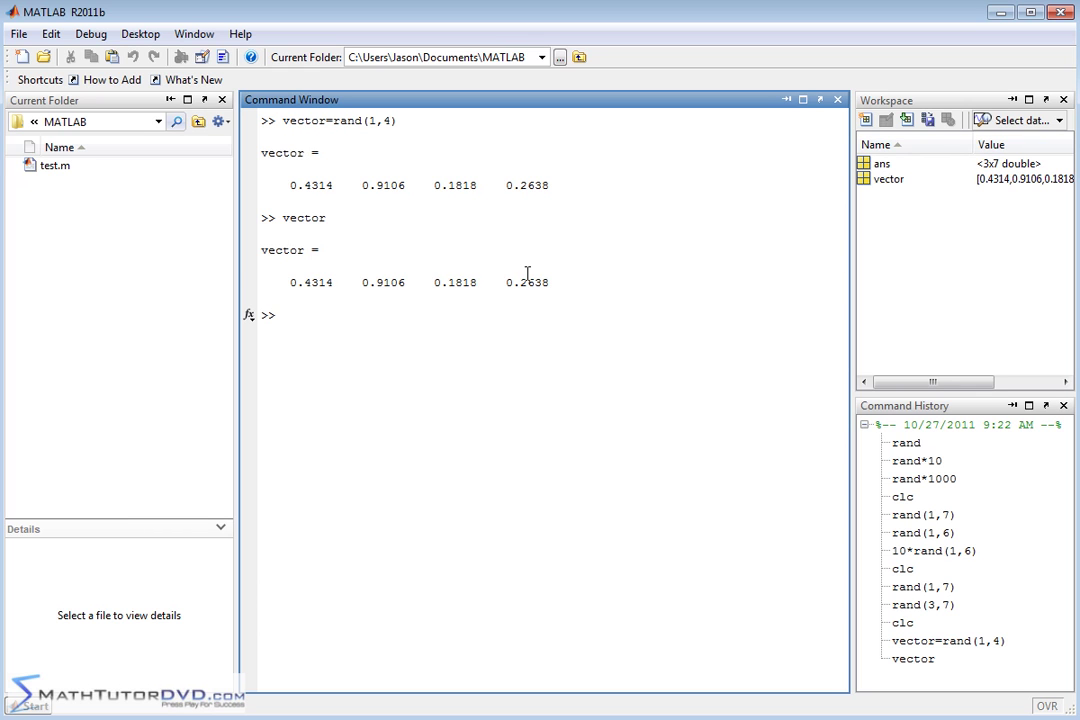
type("clc")
key("Return")
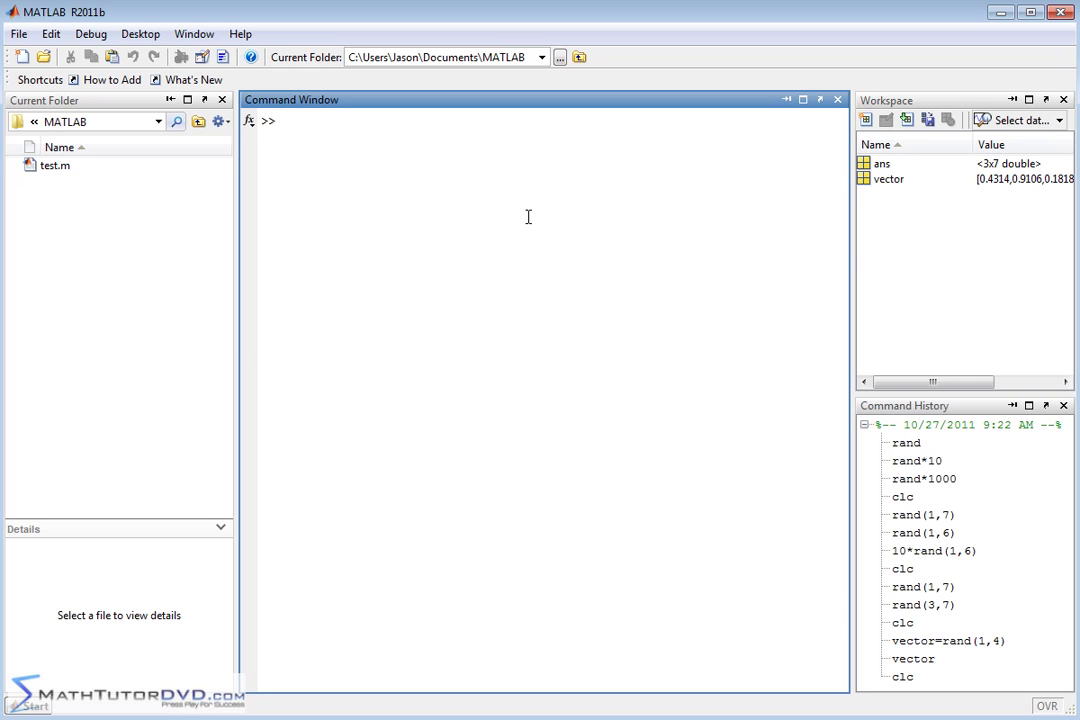
Step: Run randperm(6) twice to get two different shuffles of 1 through 6
type("randperm")
type("(")
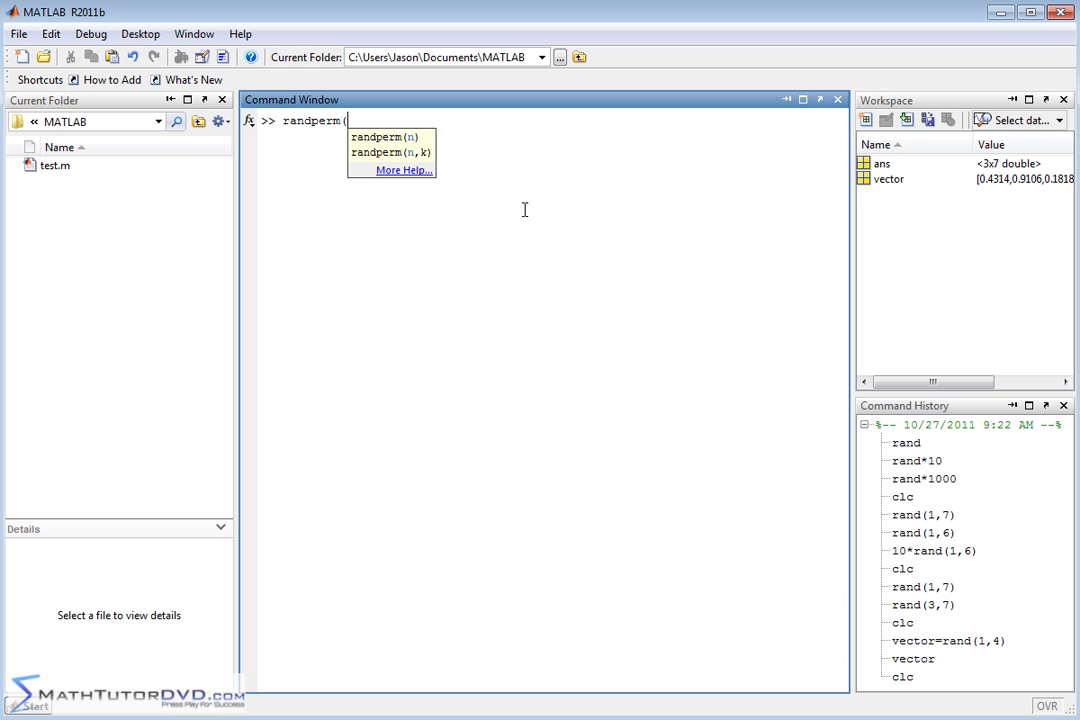
type("6)")
key("BackSpace")
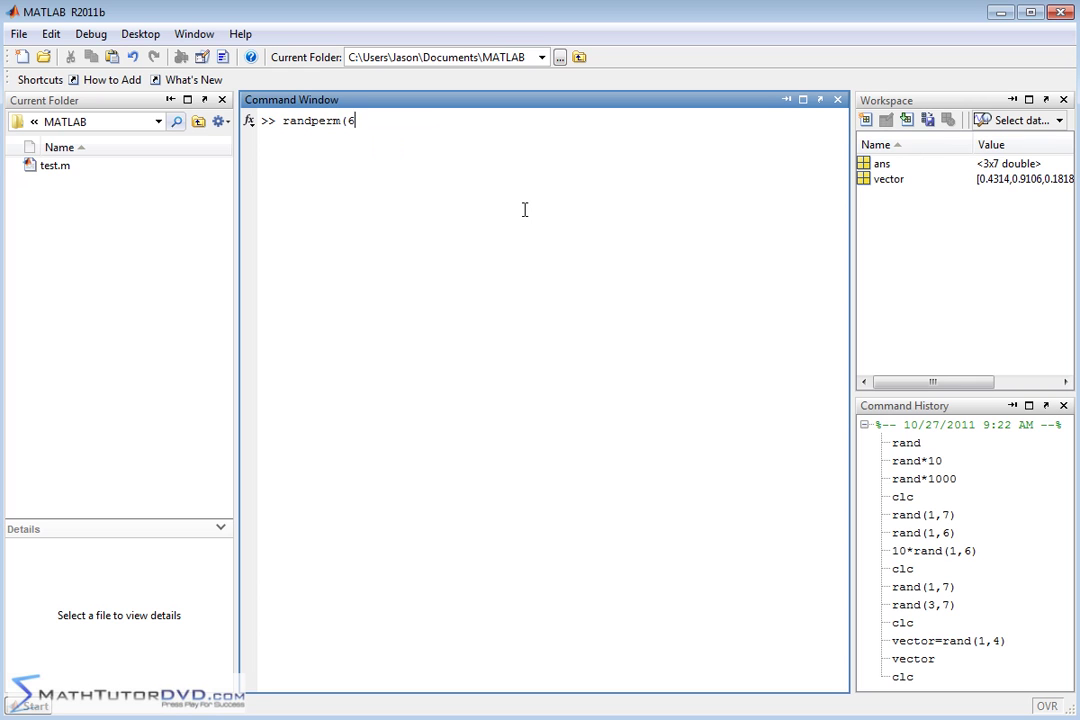
key("BackSpace")
key("ctrl+F1")
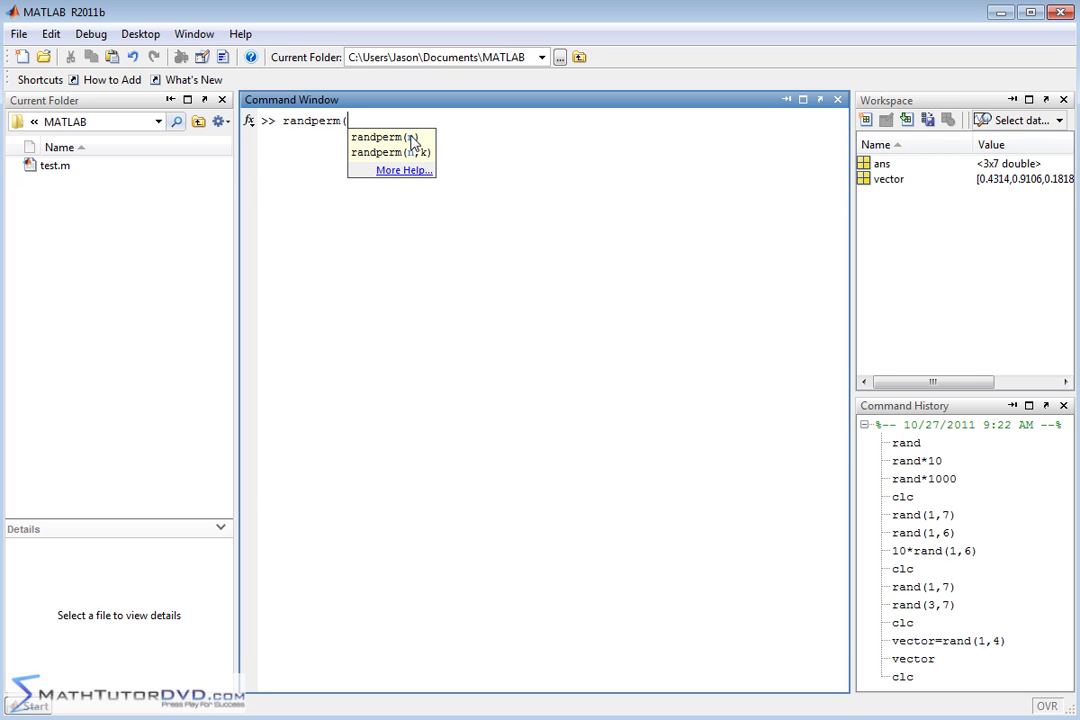
type("6)")
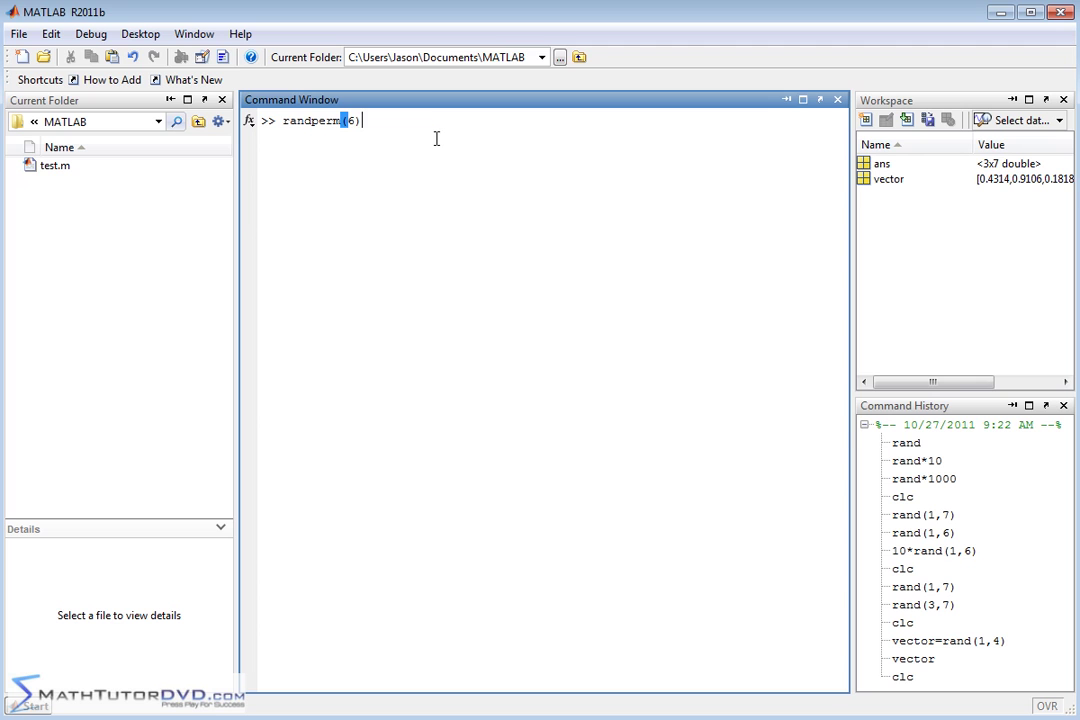
key("Return")
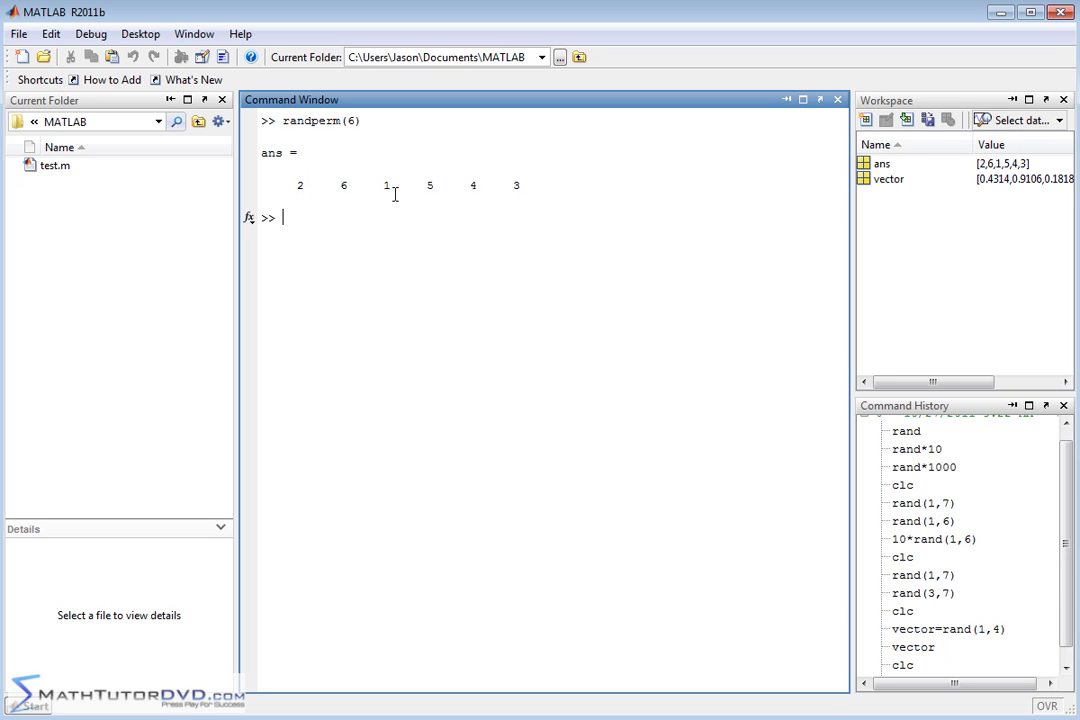
key("Up")
key("Return")
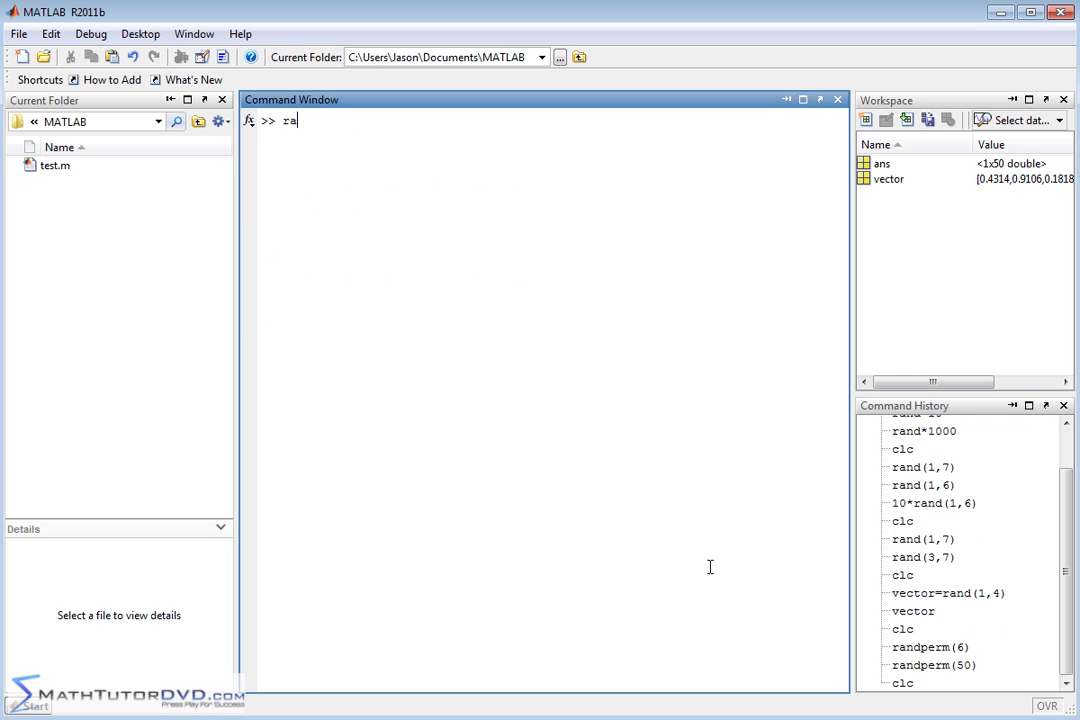
Step: Enter vector2=randperm(10) to store a shuffled ordering of 1 through 10
type("nd")
type("perm")
key("BackSpace")
key("BackSpace")
key("BackSpace")
key("BackSpace")
key("BackSpace")
key("BackSpace")
key("BackSpace")
key("BackSpace")
type("vector2")
type("=psr")
key("BackSpace")
key("BackSpace")
key("BackSpace")
type("randperm(")
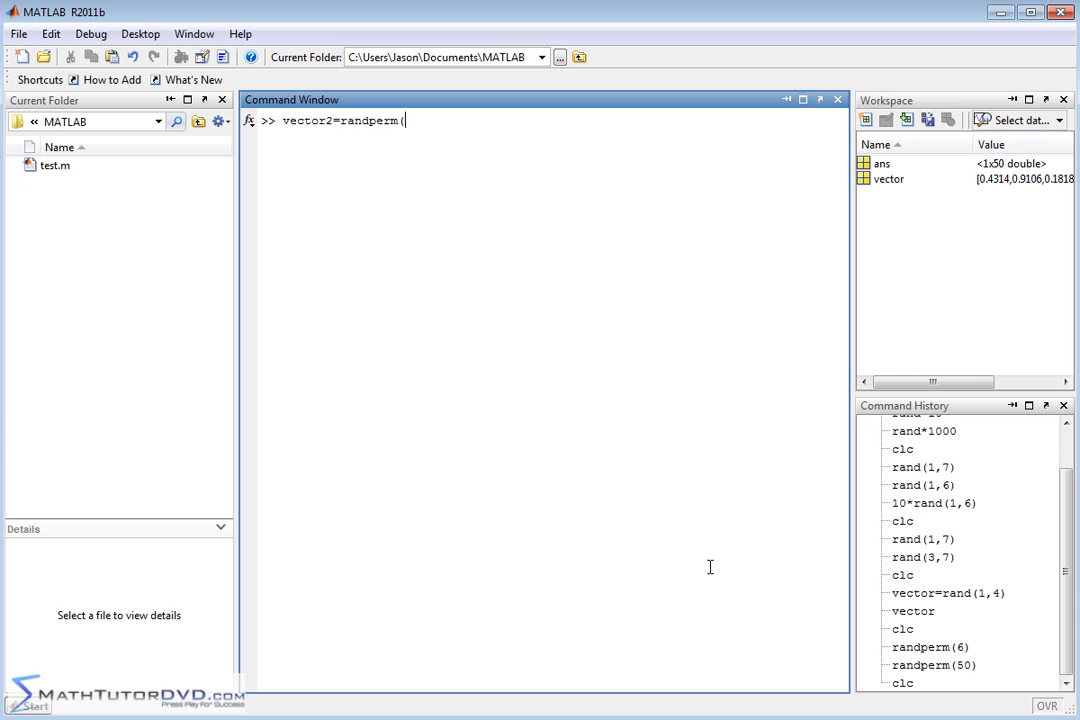
type("10")
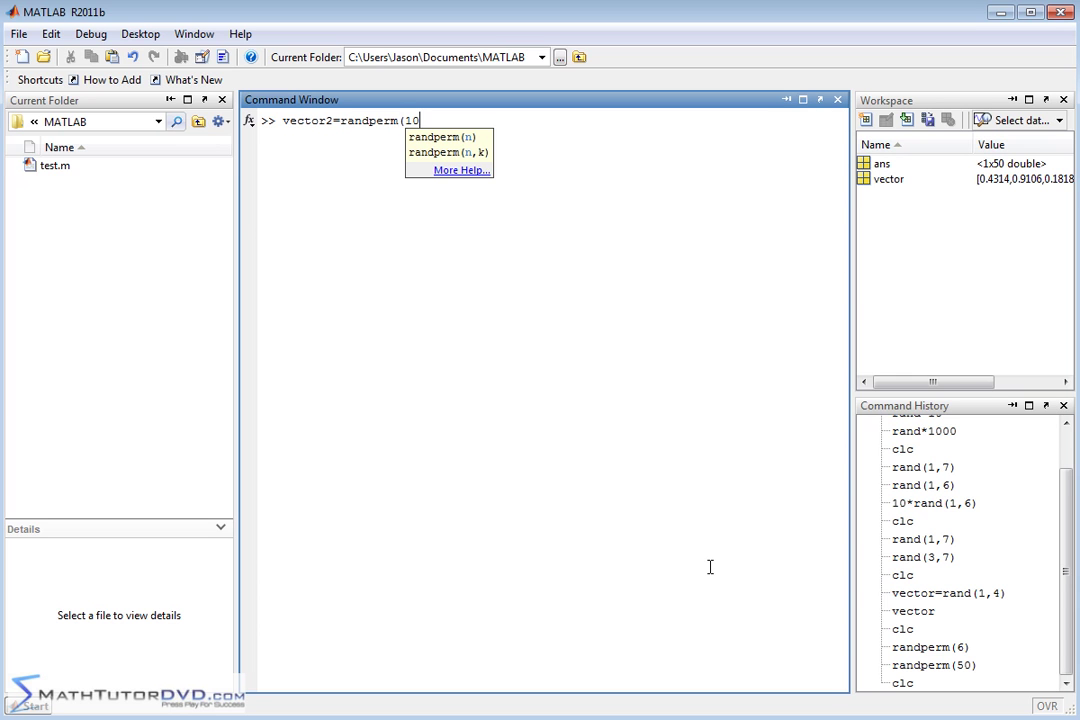
type(")")
key("Return")
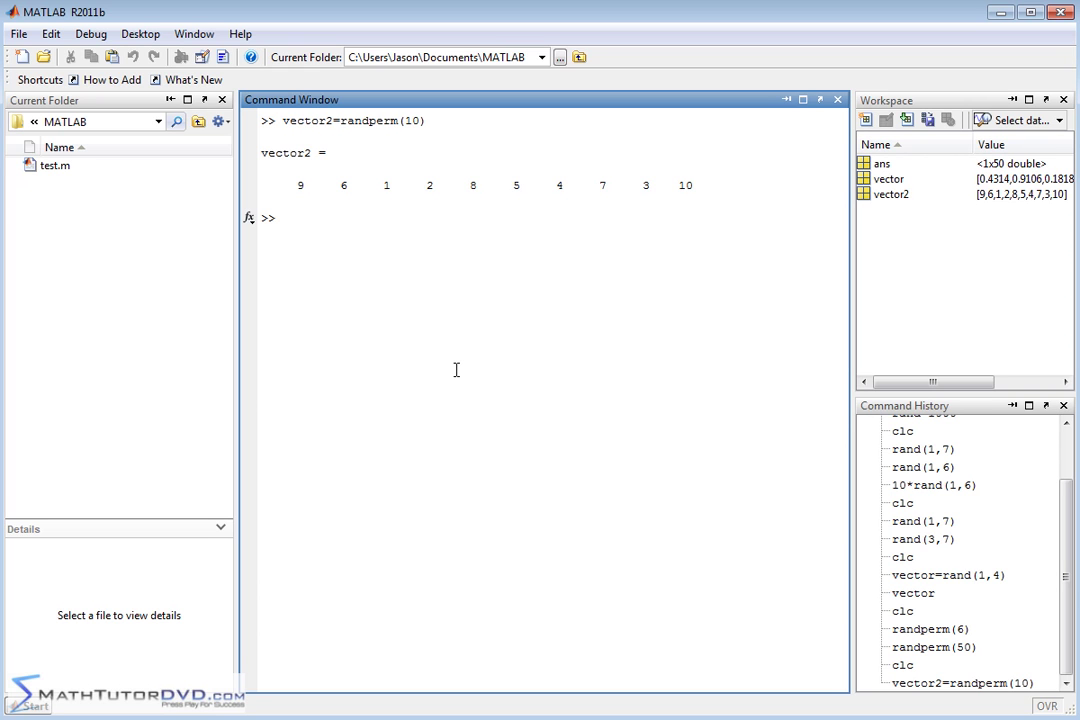
Step: Run ones(1,6), store five ones as initialize, and begin entering test=zeros(1,8)
type("on")
type("es(")
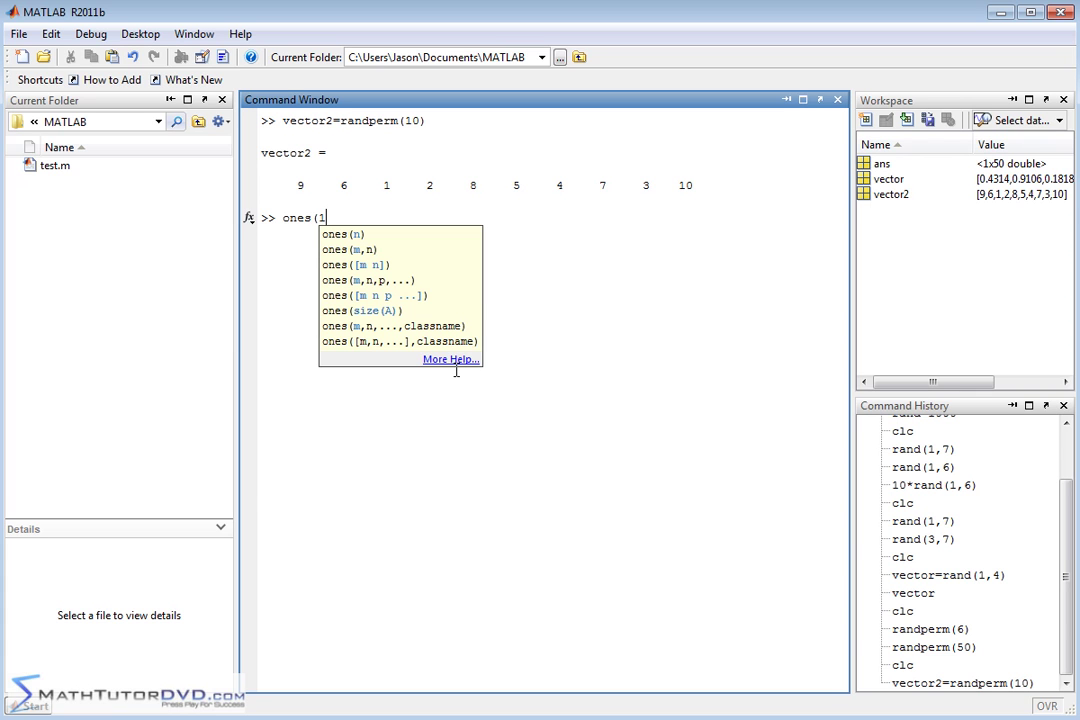
type("1,6")
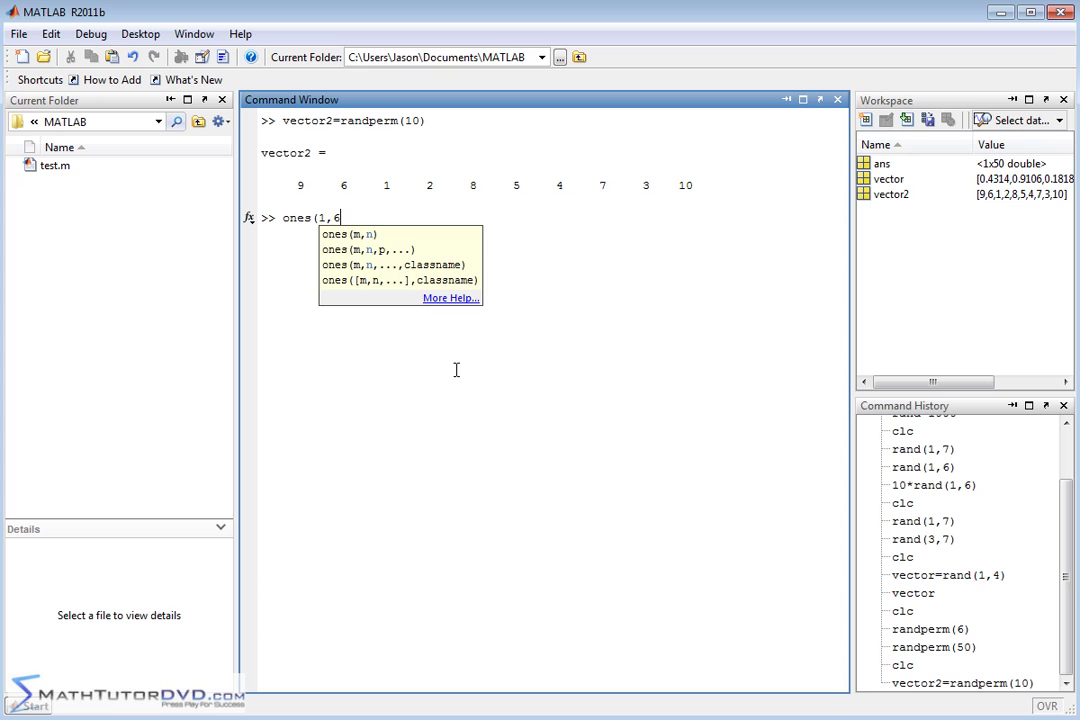
type(")")
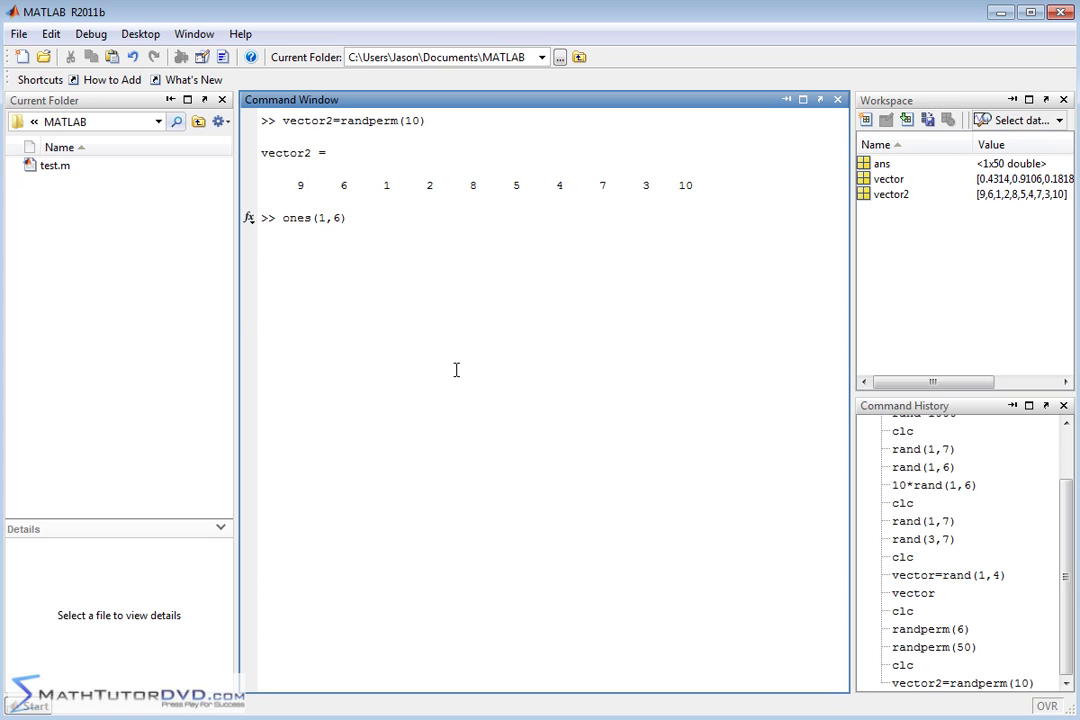
key("Return")
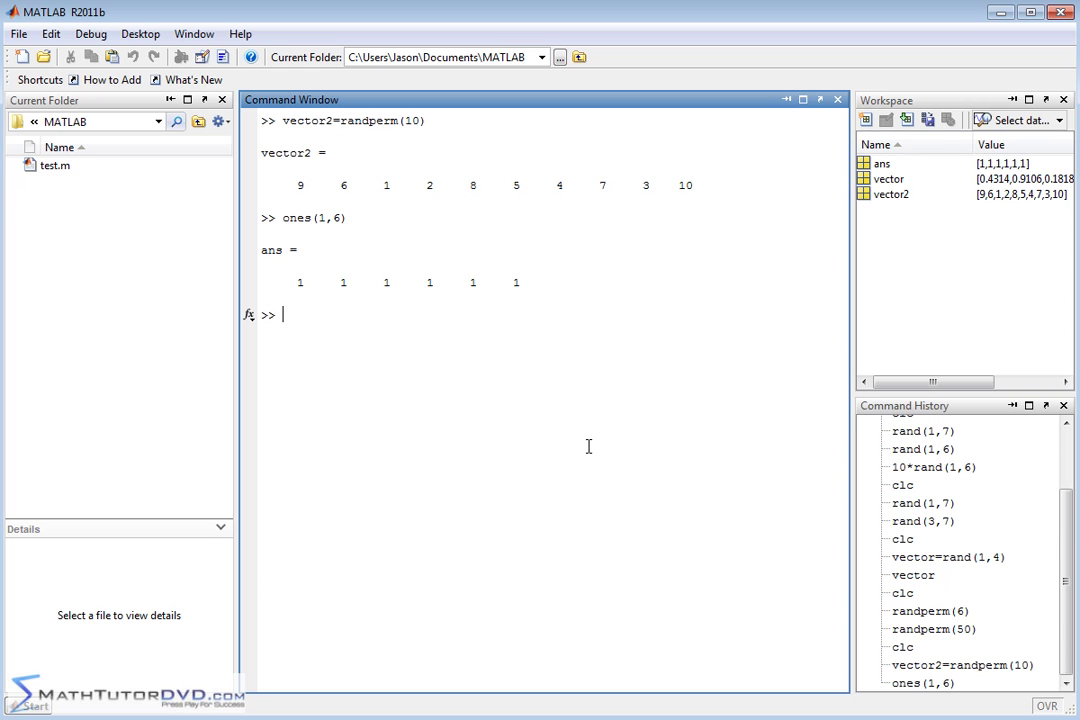
type("initia")
type("lize=")
type("ones(1,5")
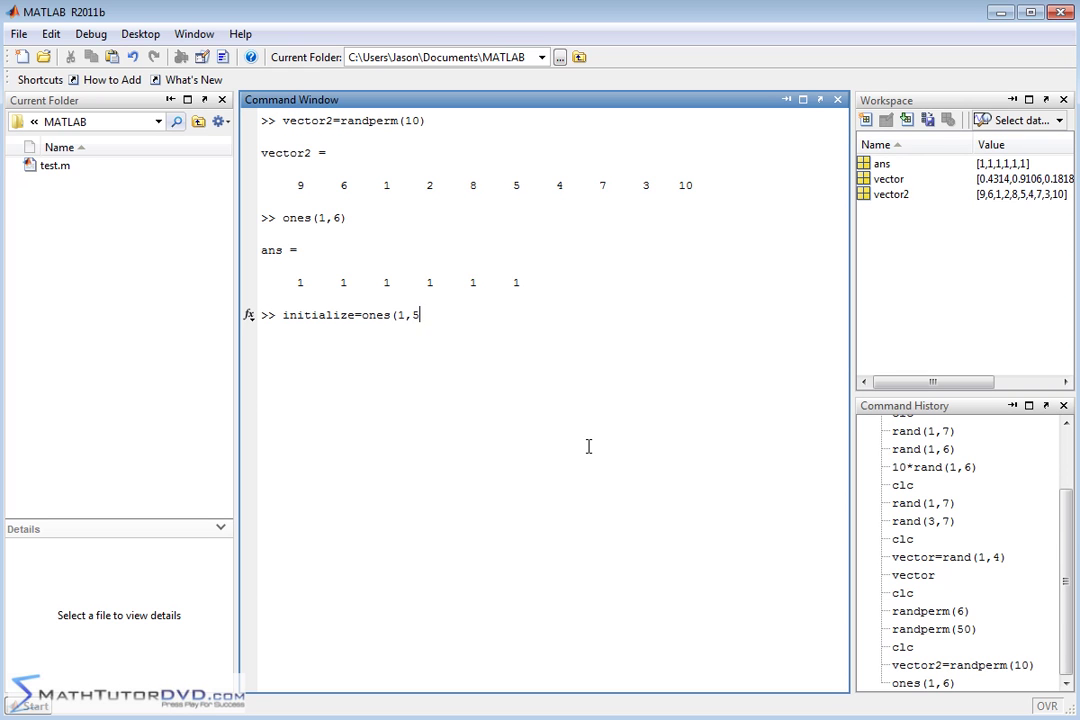
type(")")
left_click(402, 315)
left_click(386, 282)
left_click(402, 315)
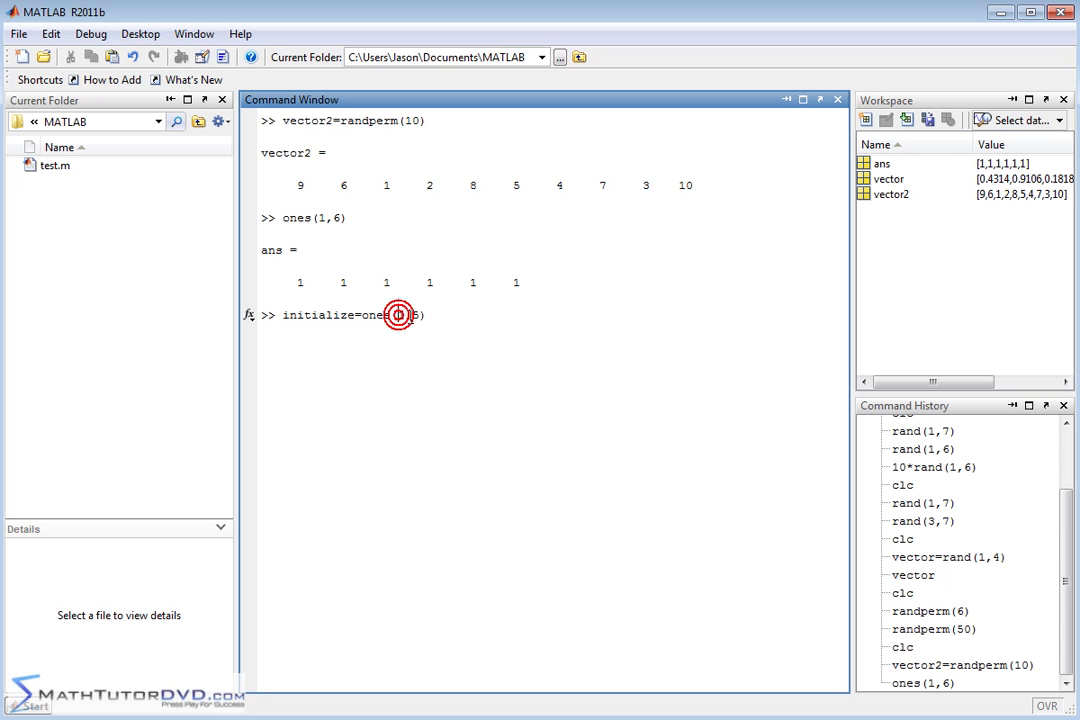
key("Return")
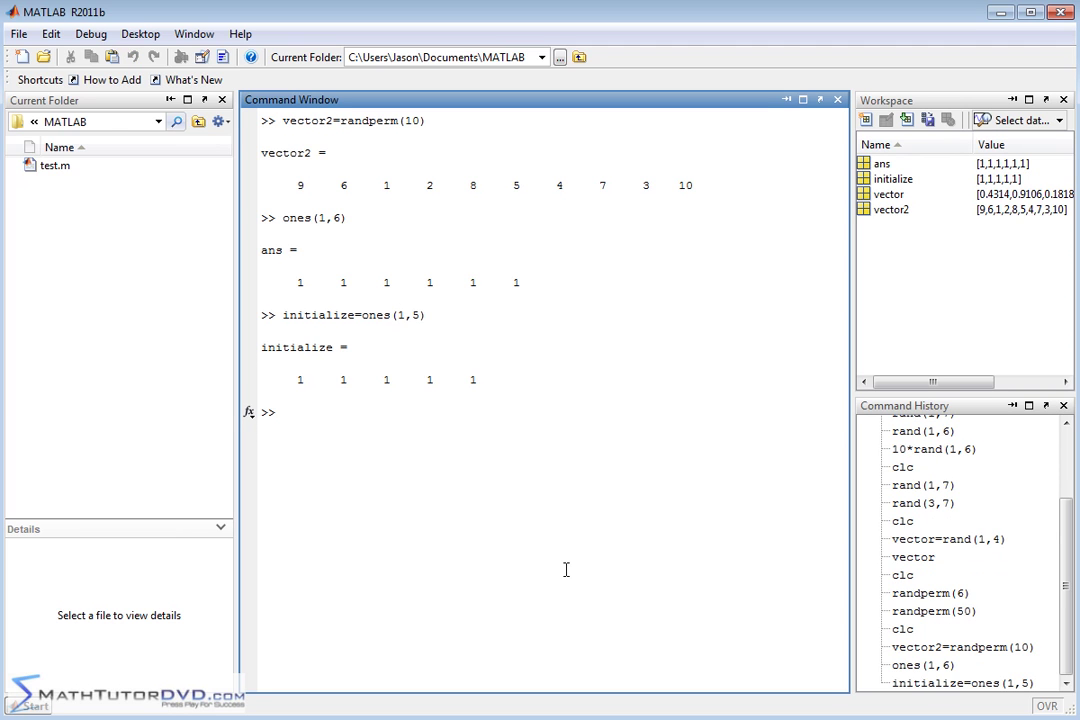
type("test")
type("=zeros")
type("(")
type("1,8")
type(")")
Step: Create test as eight zeros, then redefine it as 266 zeros with output suppressed
key("Return")
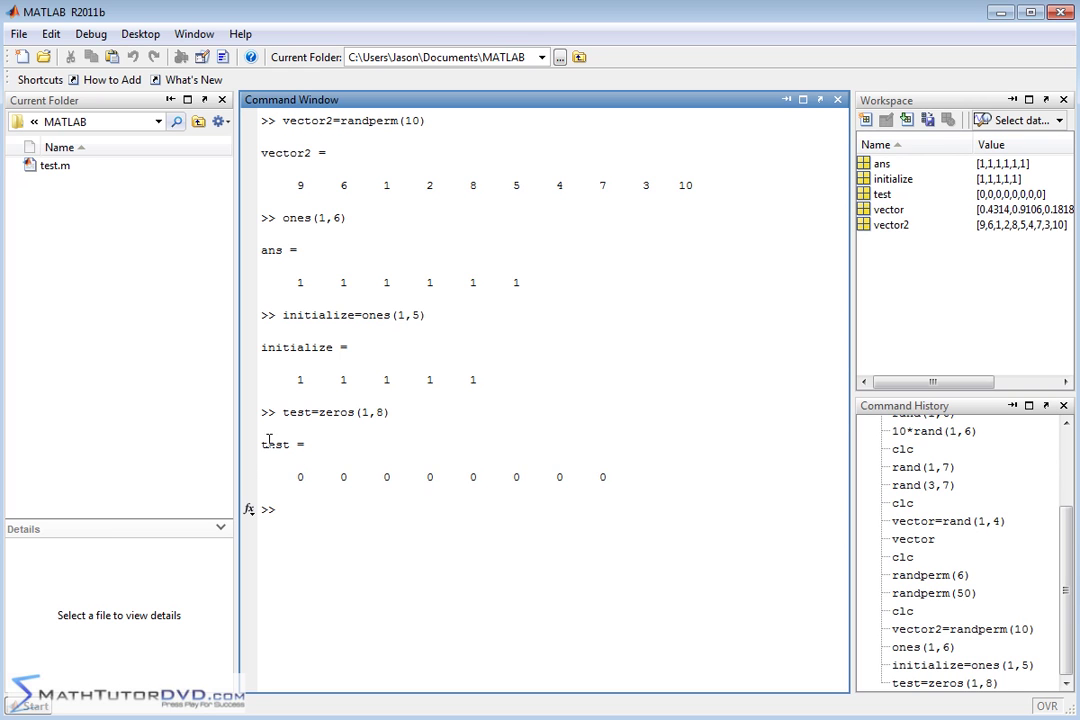
key("Up")
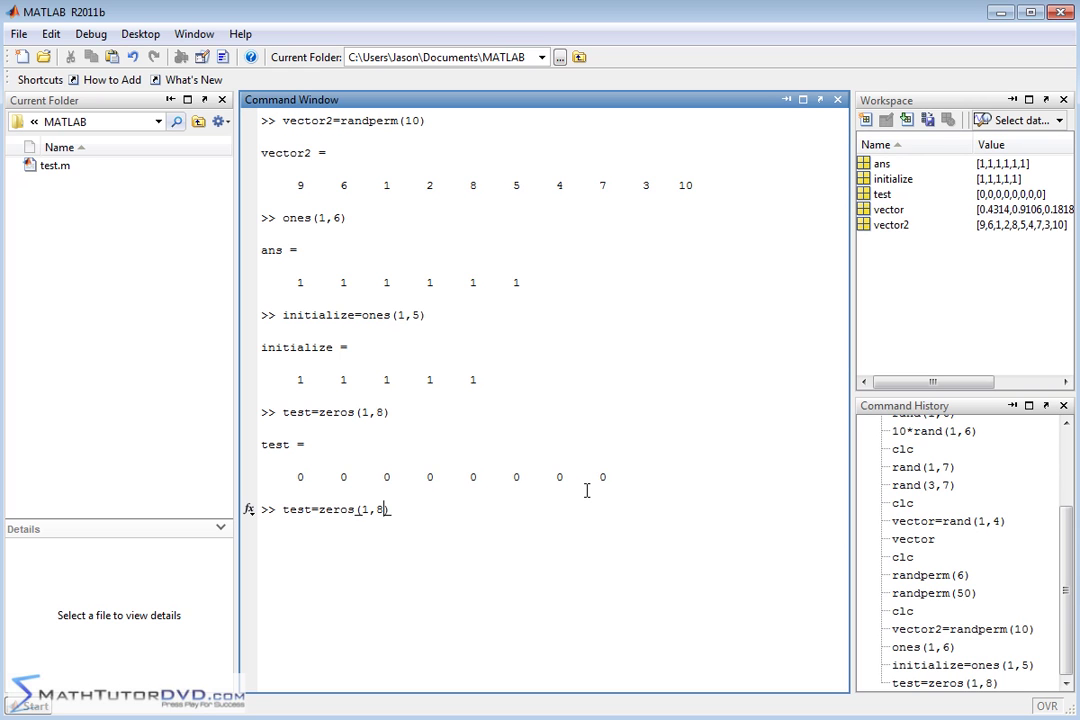
key("Left")
key("BackSpace")
type("266)")
type(";")
key("Return")
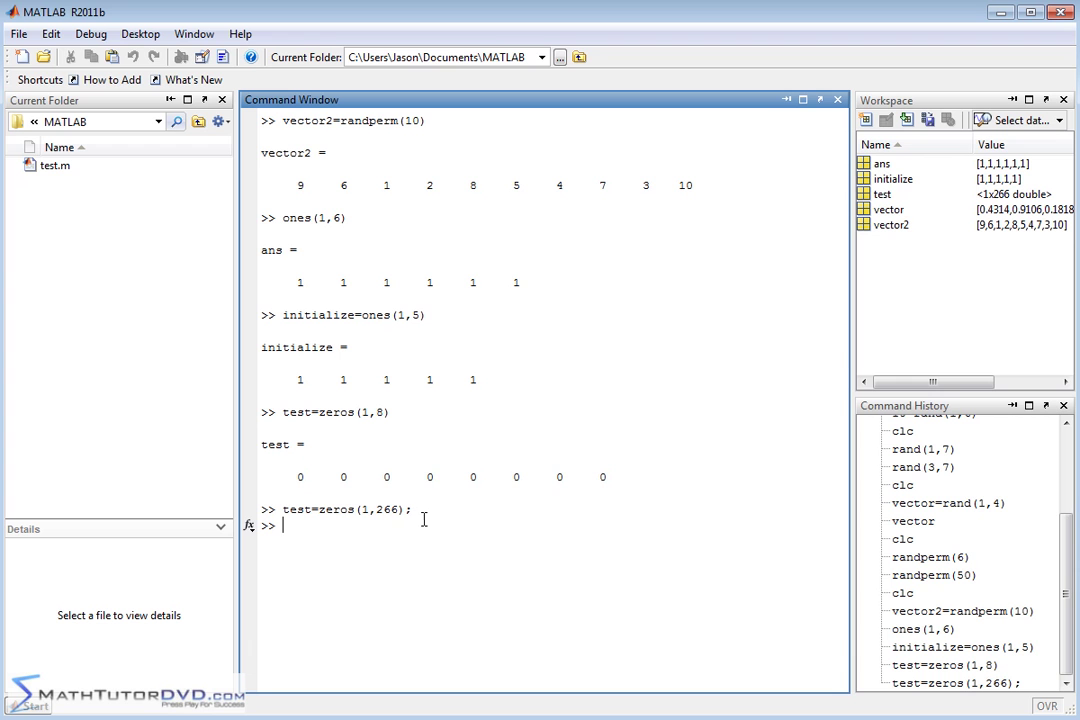
Step: Display the 266 zeros stored in test
type("test")
key("Return")
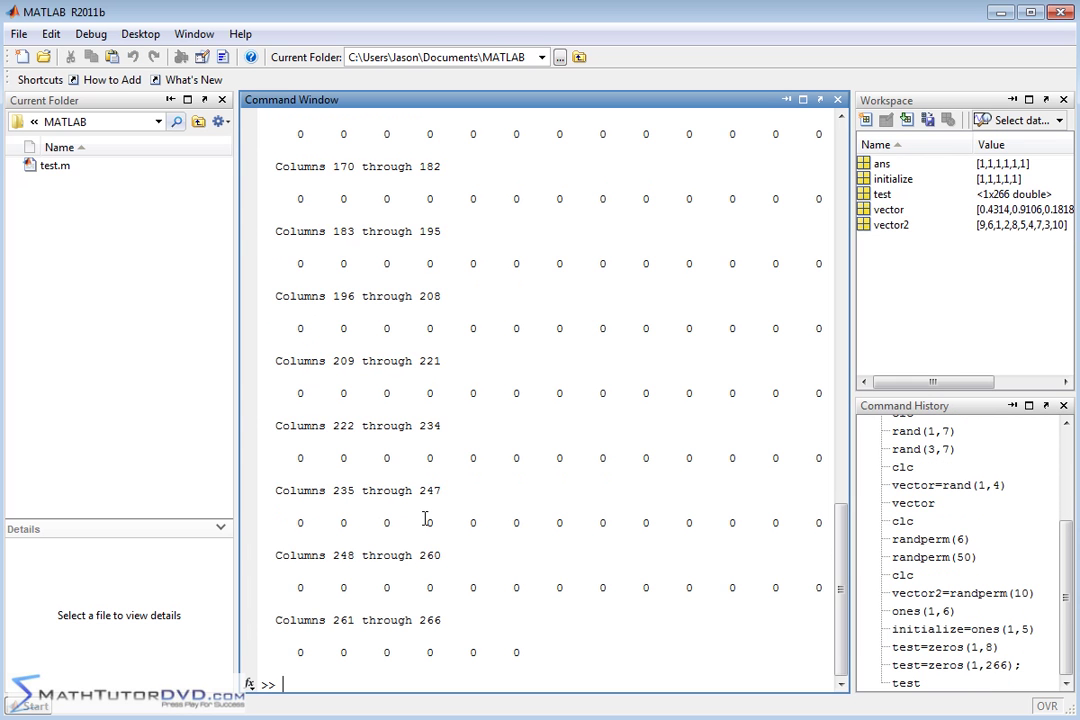
mouse_move(841, 565)
left_mouse_down()
mouse_move(860, 492)
mouse_move(860, 627)
left_mouse_up()
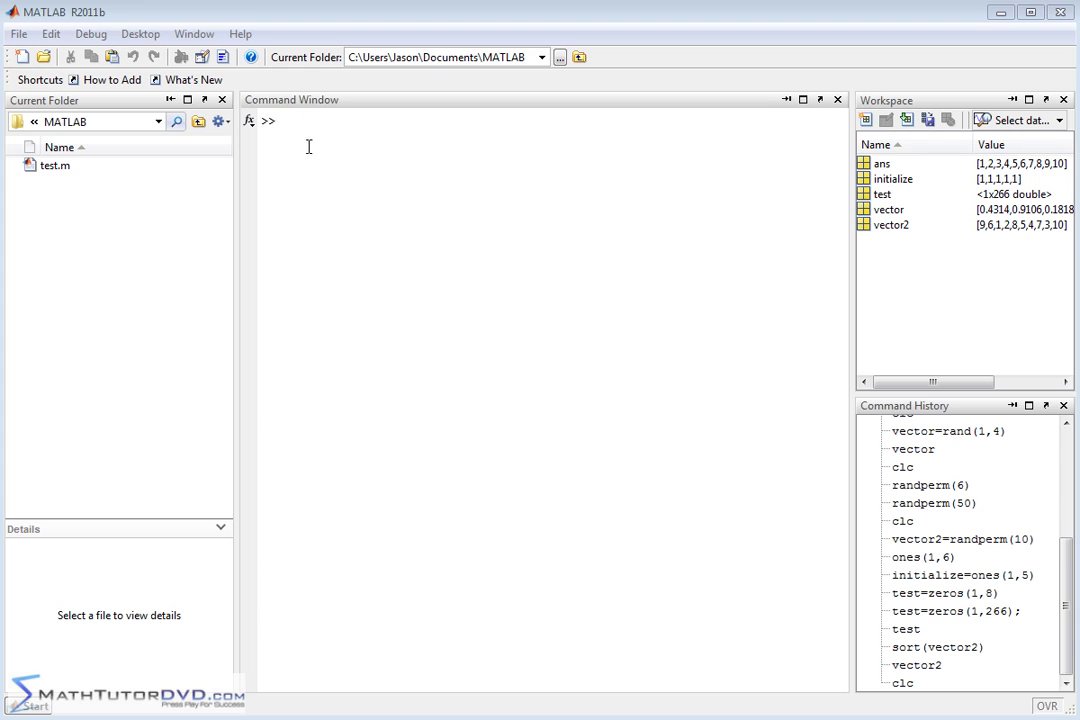
Step: Create a row of four ones with ones(1,4)
left_click(308, 143)
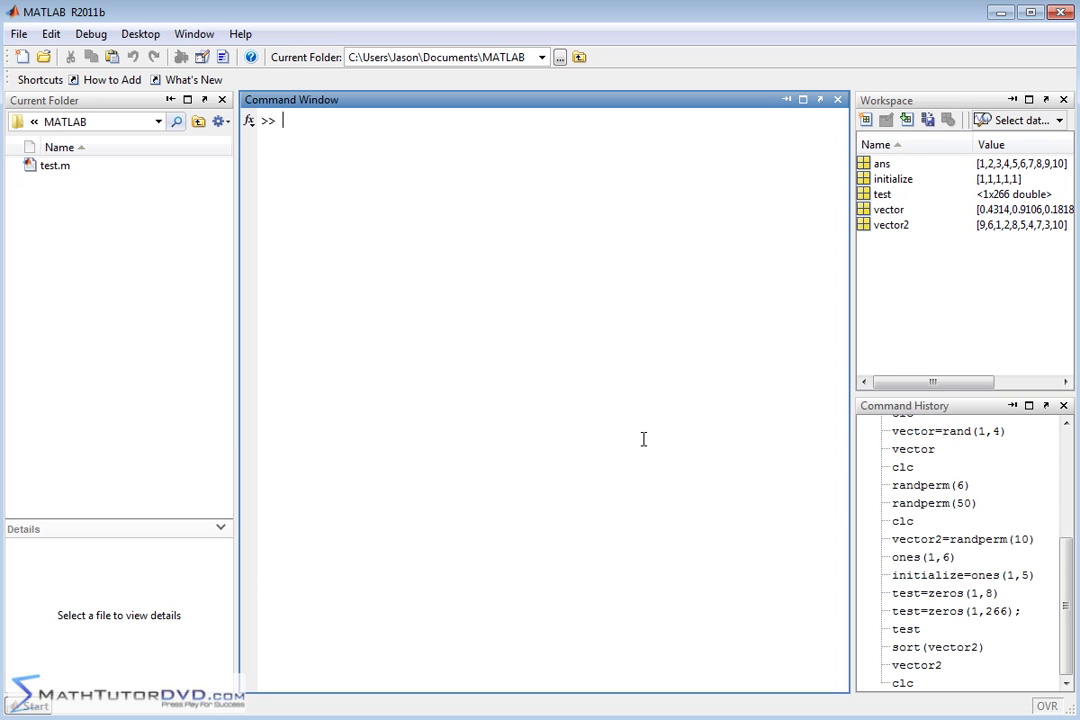
type("o")
type("nes(1,4")
type(")")
key("Return")
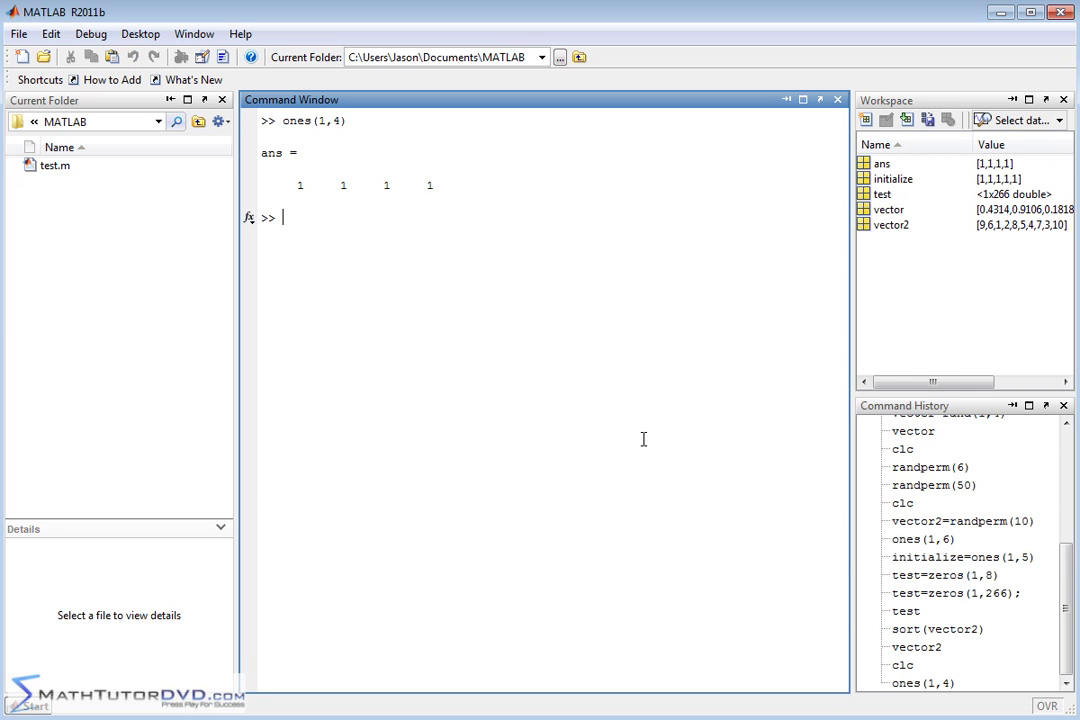
Step: Make a 4×4 matrix of ones with ones(4,4), then clear the window
key("Up")
key("Left")
key("Left")
key("Left")
key("BackSpace")
type("4")
key("Return")
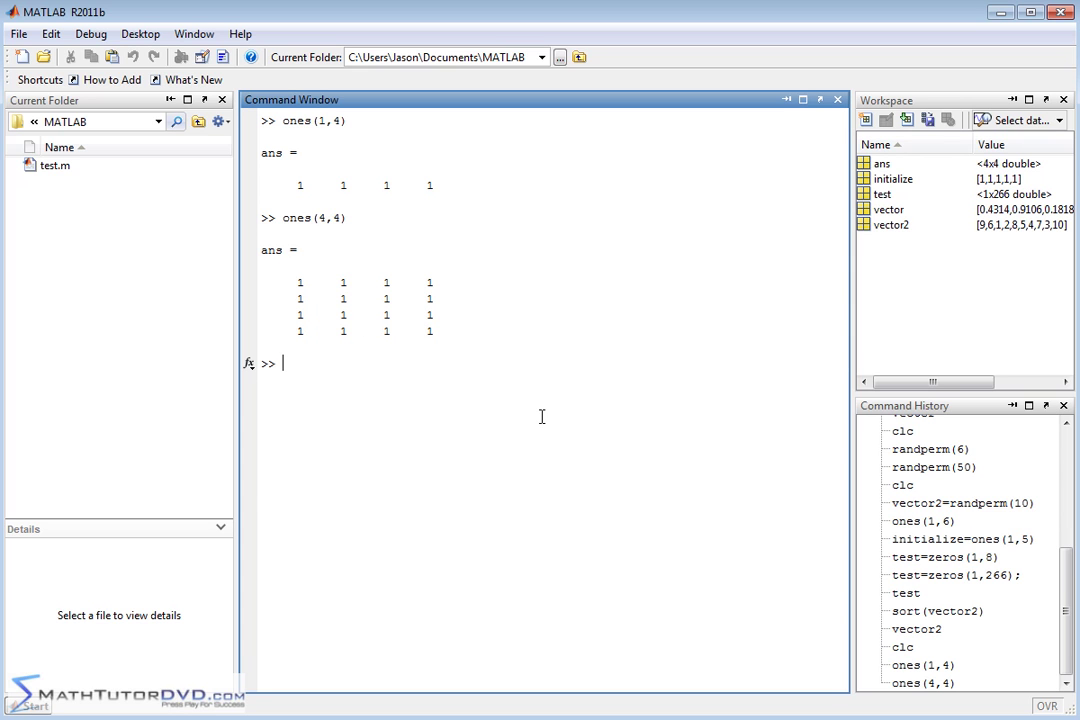
type("clc")
key("Return")
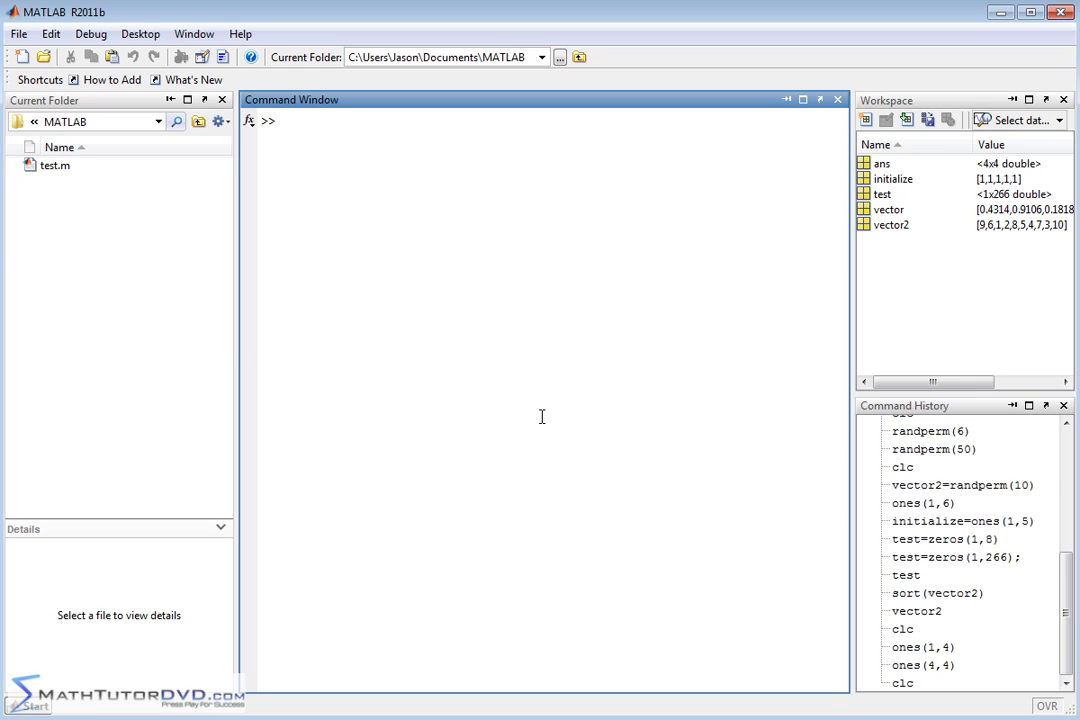
Step: Define r = [-88 0 2 5 2.5 -4], sort it ascending, and begin typing y=rand(pe
type("r=")
type("[-")
type("88 0")
type(" 2 5 ")
type("2.5 -")
type("4]")
key("Return")
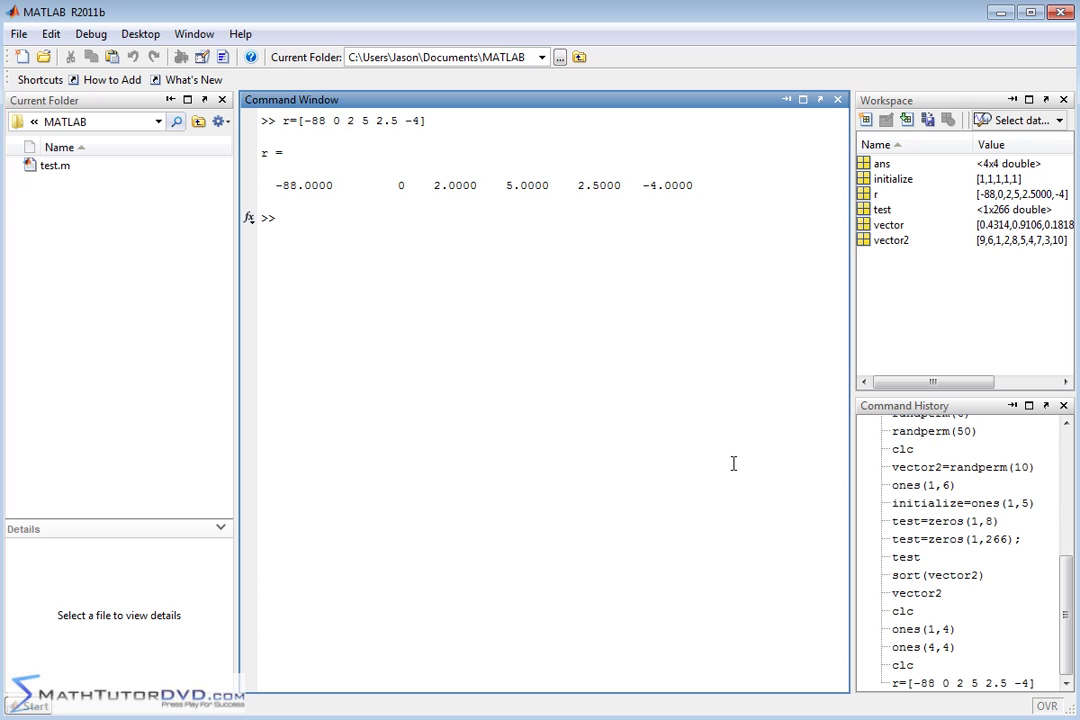
type("sort(r)")
key("Return")
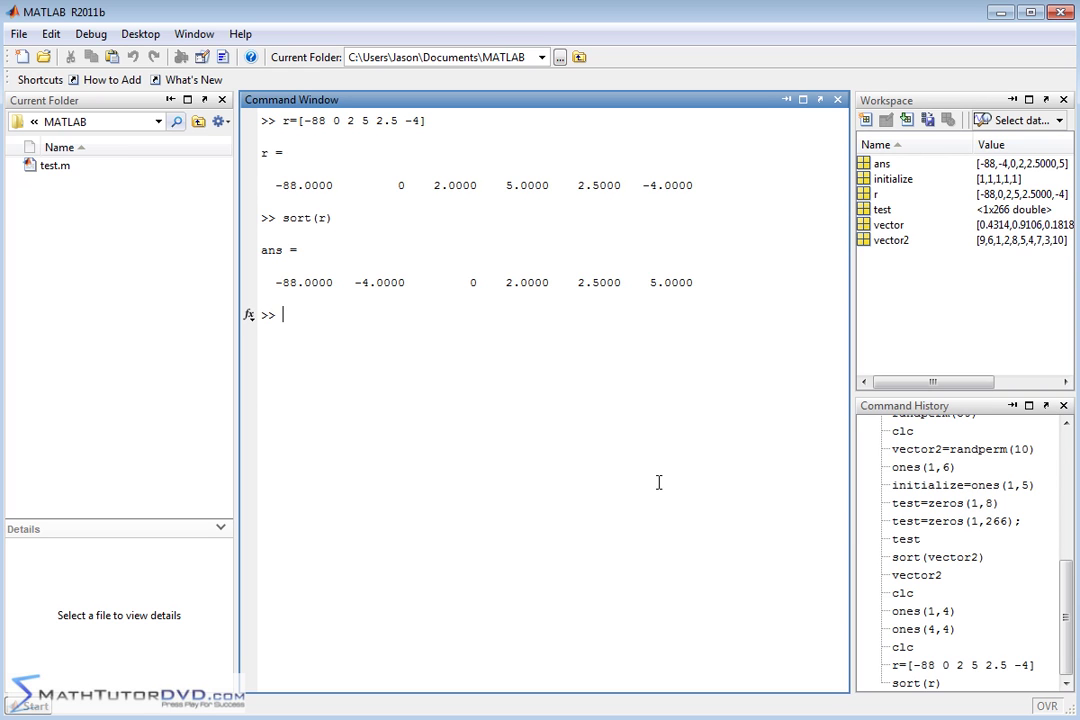
type("y=")
type("rand(")
type("pe")
Step: Fix the line to y=randperm(9), then run sort(y) to return 1 through 9
key("BackSpace")
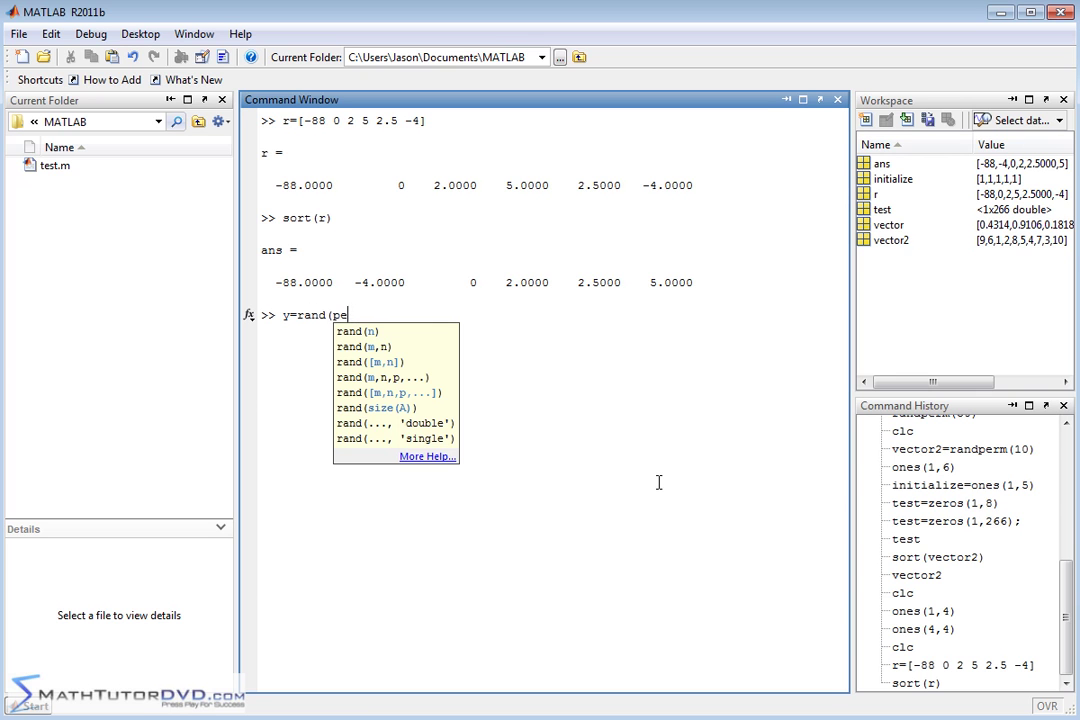
key("BackSpace")
key("BackSpace")
type("perm")
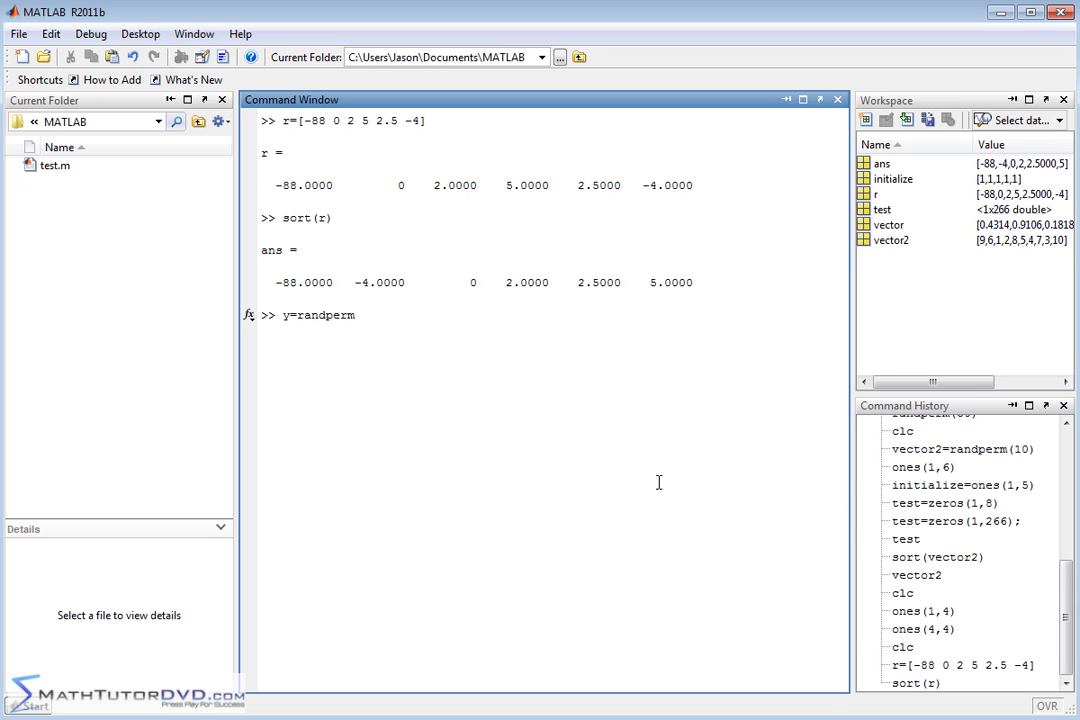
type("(9)")
key("Return")
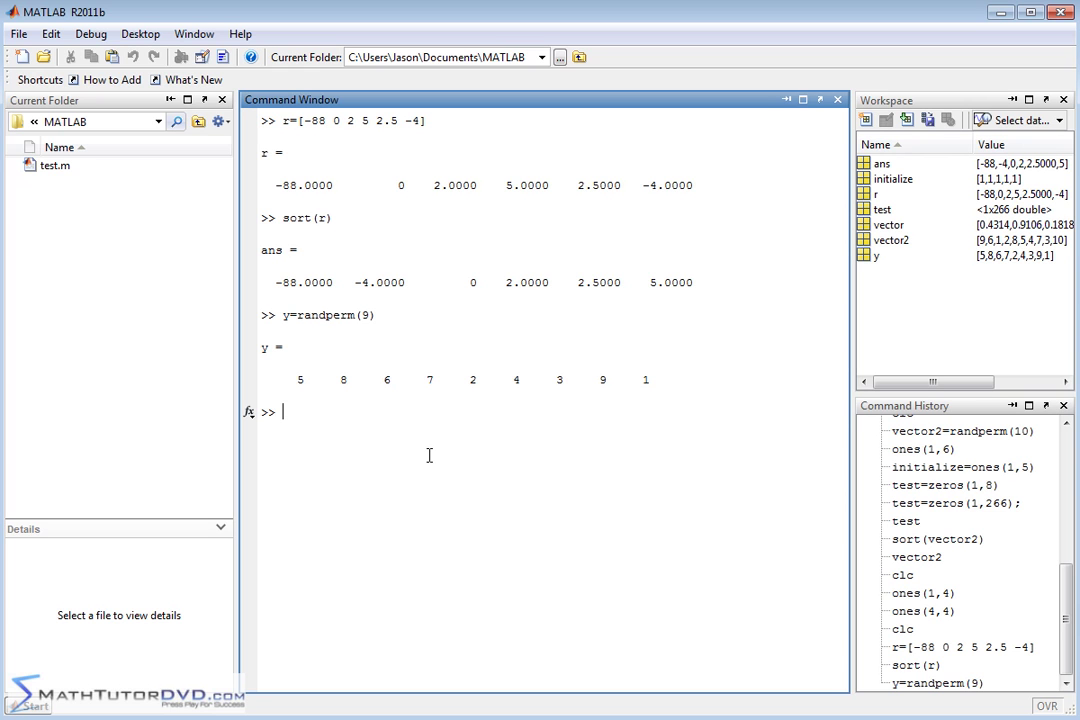
type("sort(")
type("y)")
key("Return")
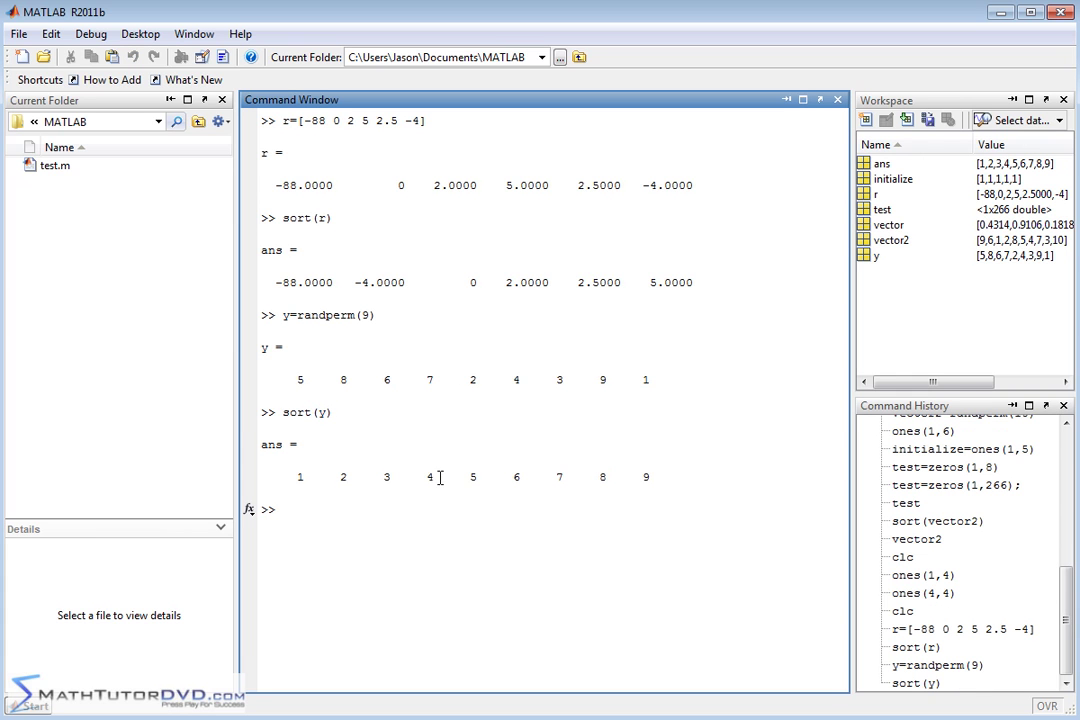